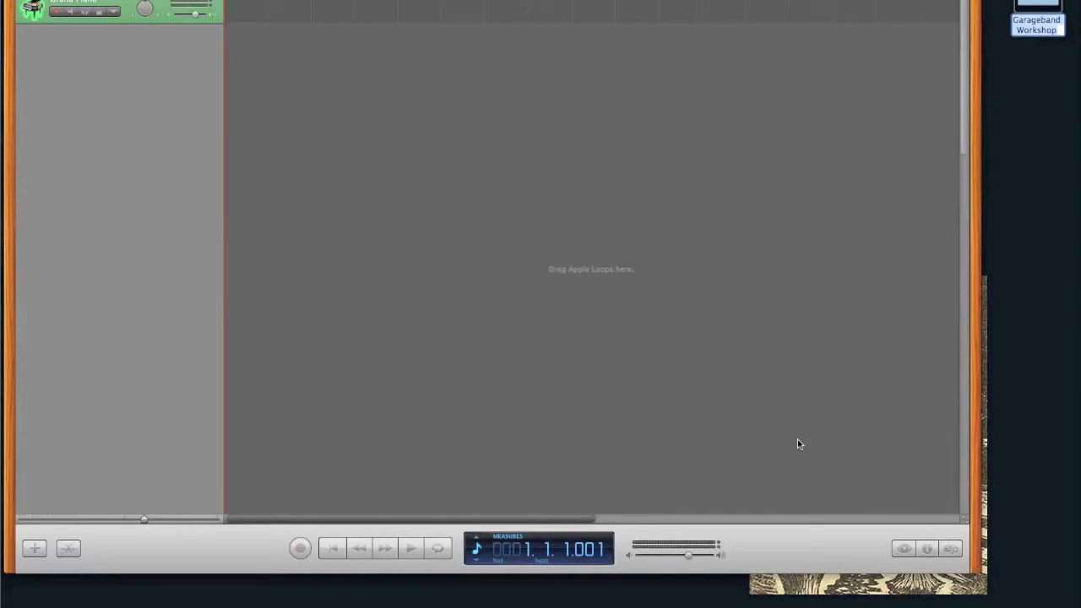
Bring the GarageBand project window forward and close the Keyboard – Grand Piano window.
{"action": "left_click", "coordinate": [466, 147]}
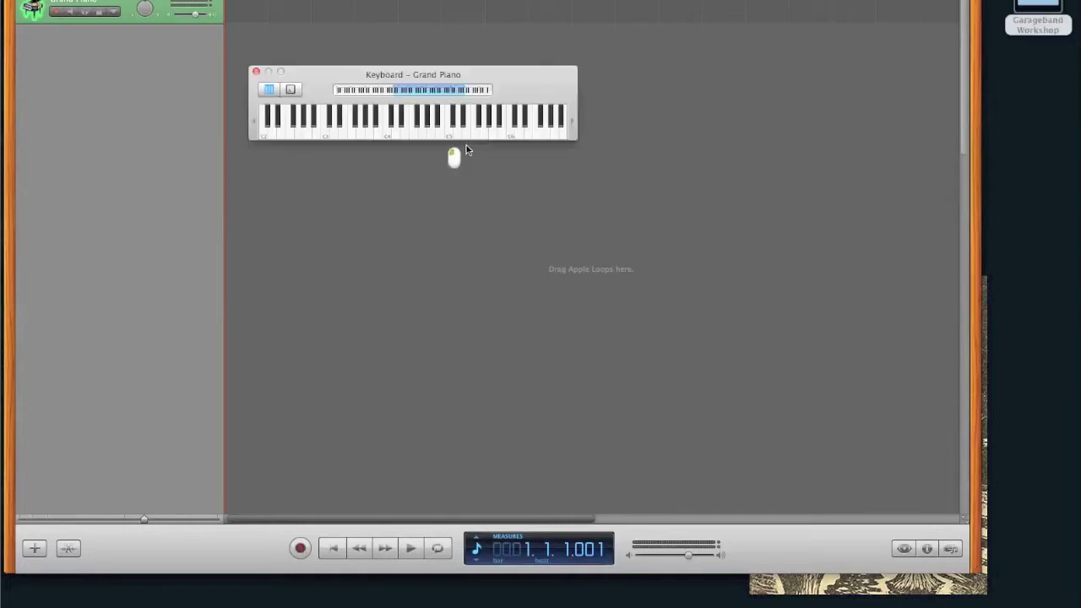
{"action": "left_click", "coordinate": [256, 73]}
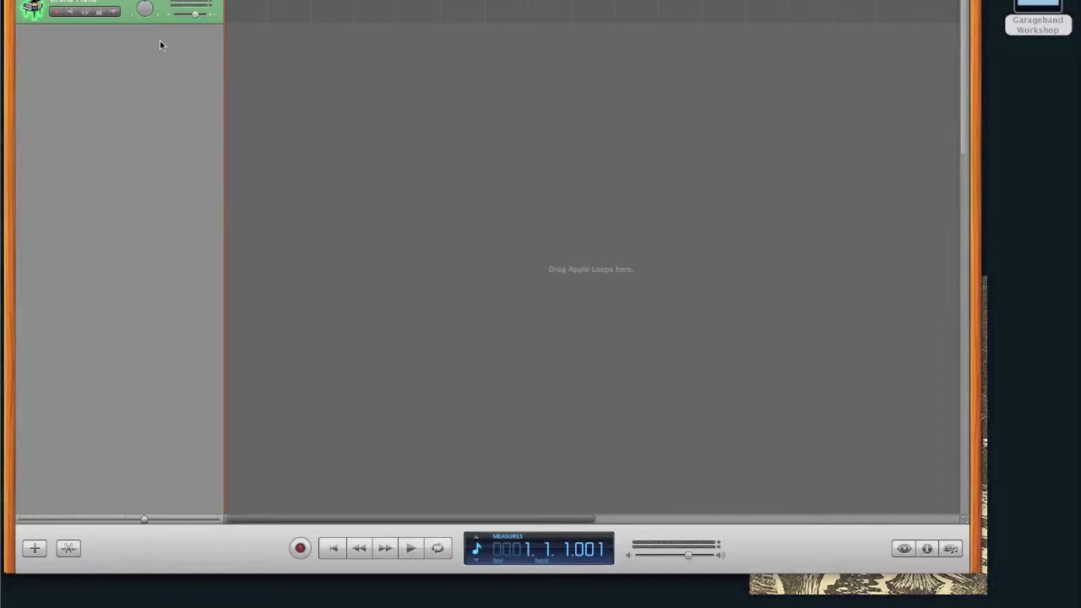
Add a New Basic Track named No Effects below the Grand Piano track.
{"action": "left_click", "coordinate": [51, 0]}
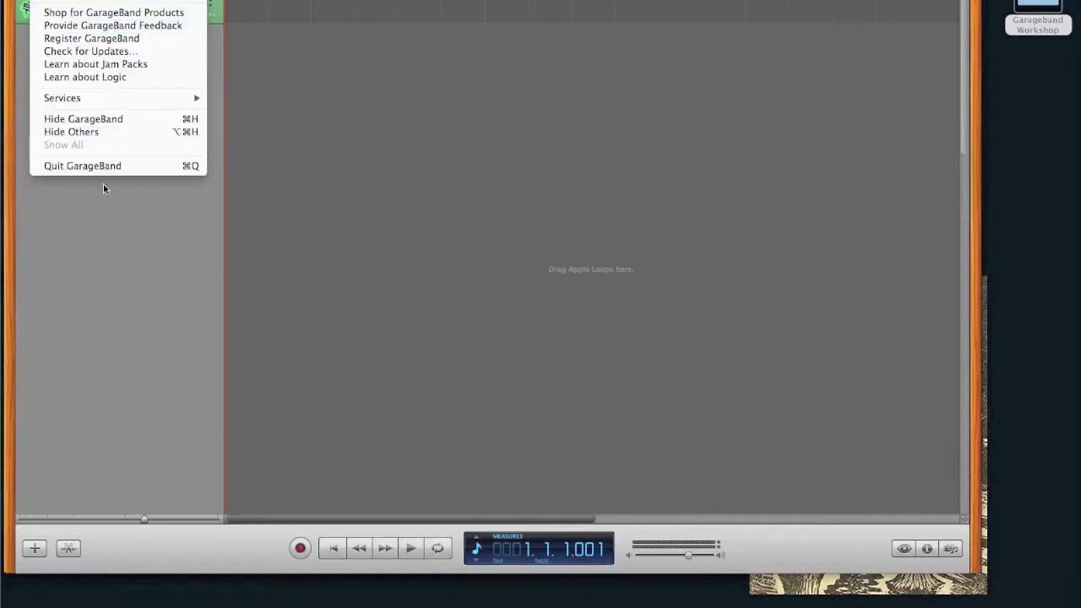
{"action": "mouse_move", "coordinate": [122, 0]}
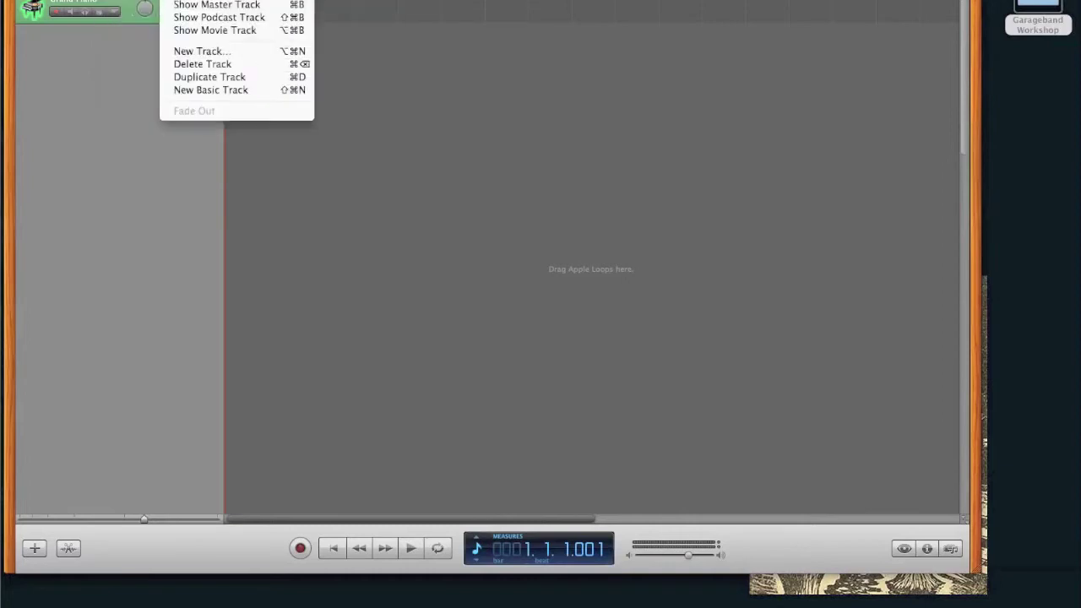
{"action": "left_click", "coordinate": [220, 54]}
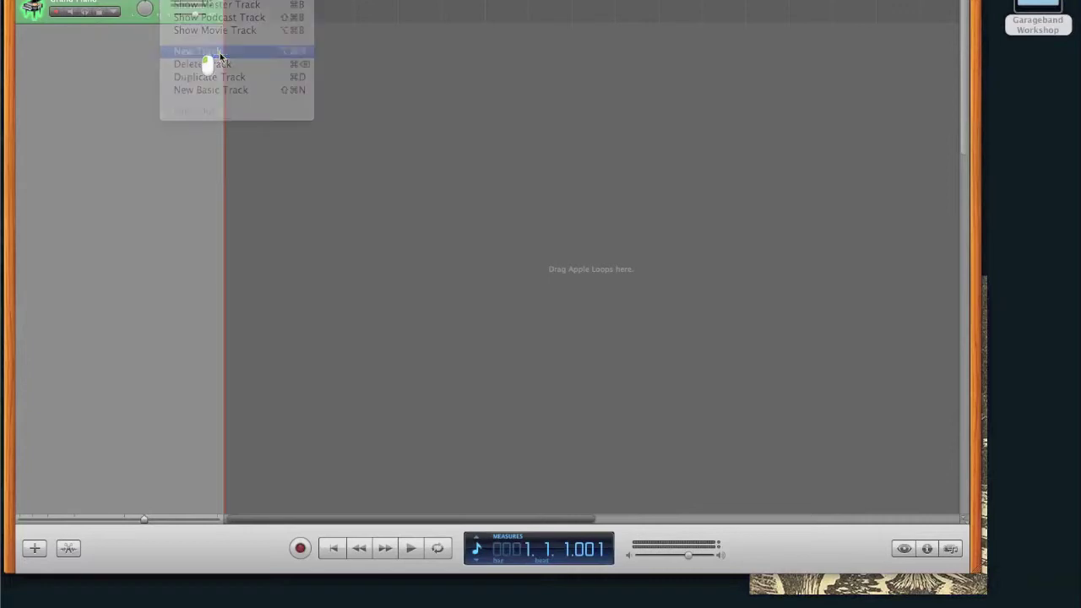
{"action": "left_click", "coordinate": [655, 210]}
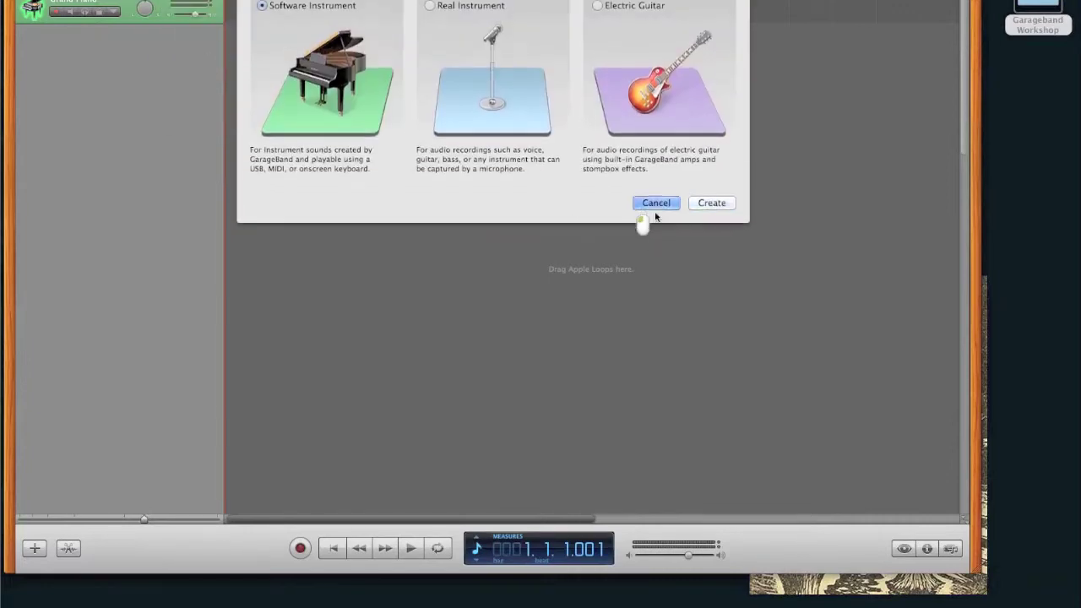
{"action": "left_click", "coordinate": [182, 0]}
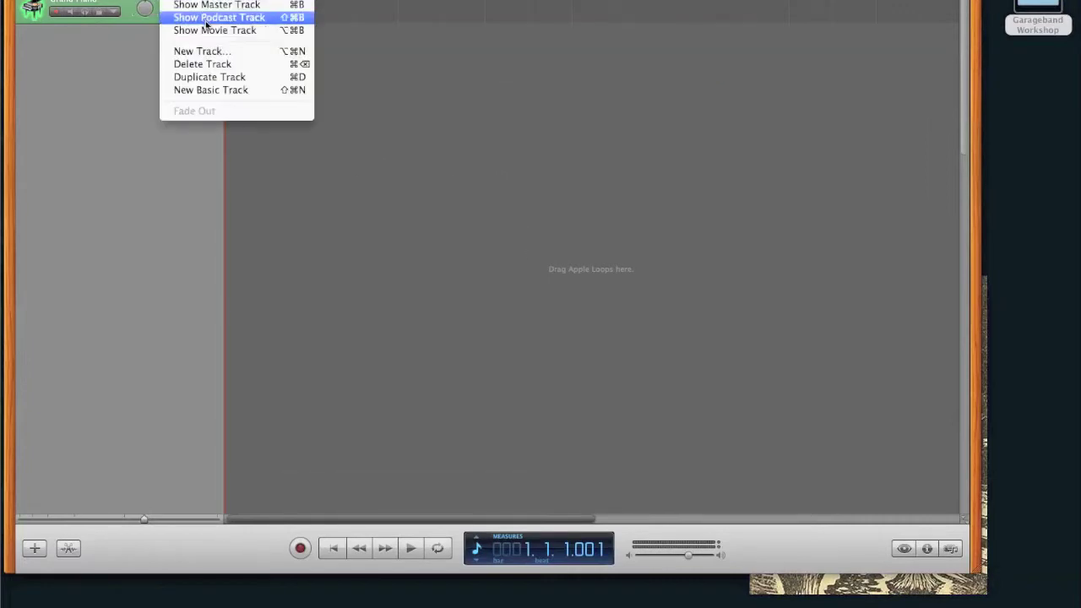
{"action": "left_click", "coordinate": [216, 89]}
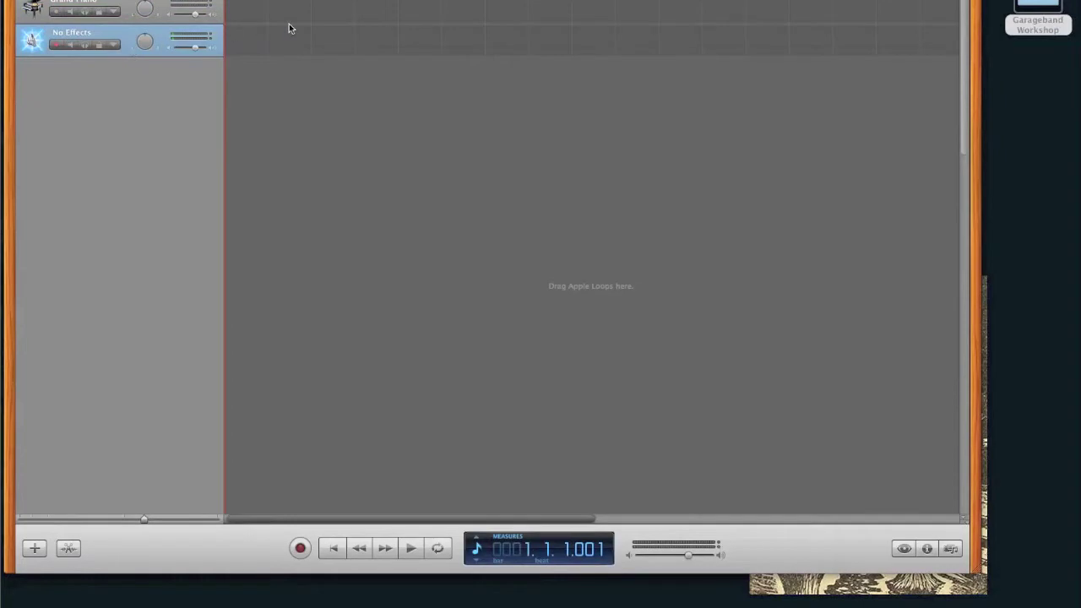
{"action": "left_click", "coordinate": [219, 0]}
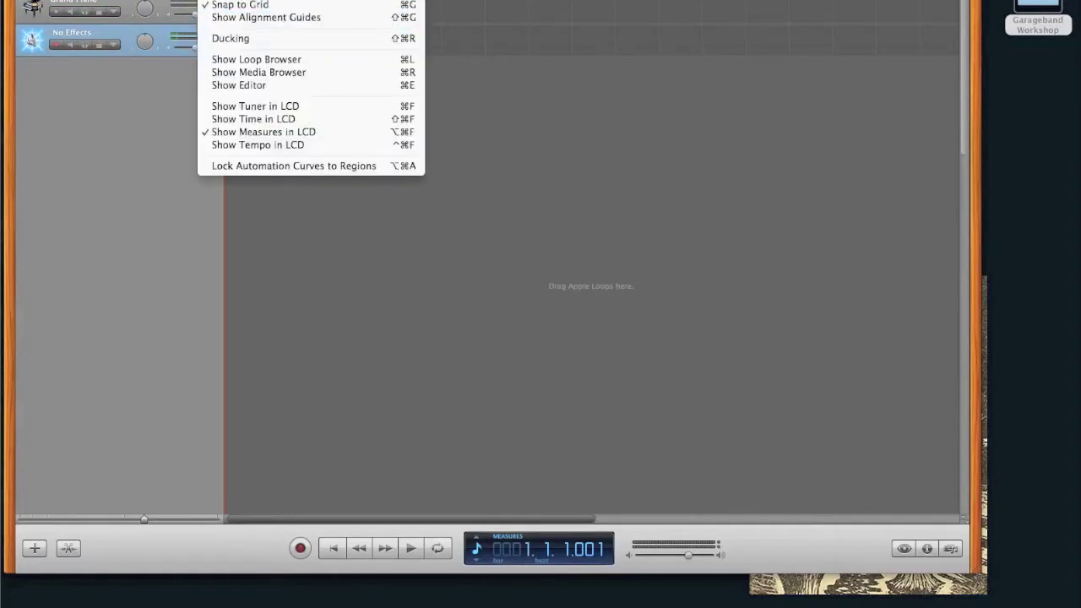
{"action": "key", "text": "Escape"}
{"action": "left_click", "coordinate": [293, 8]}
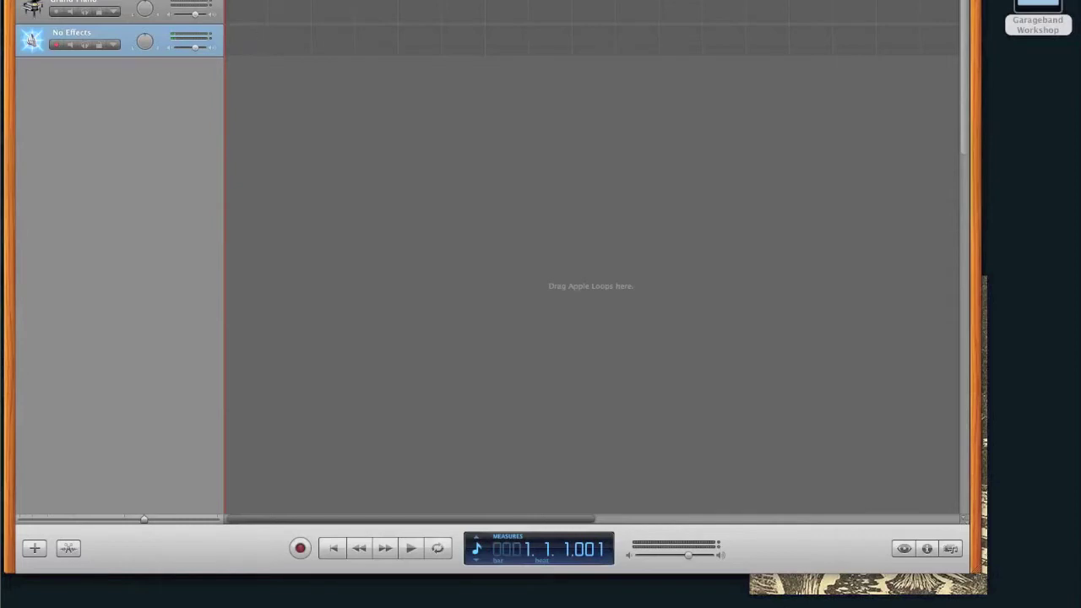
{"action": "left_click", "coordinate": [258, 0]}
{"action": "left_click", "coordinate": [218, 0]}
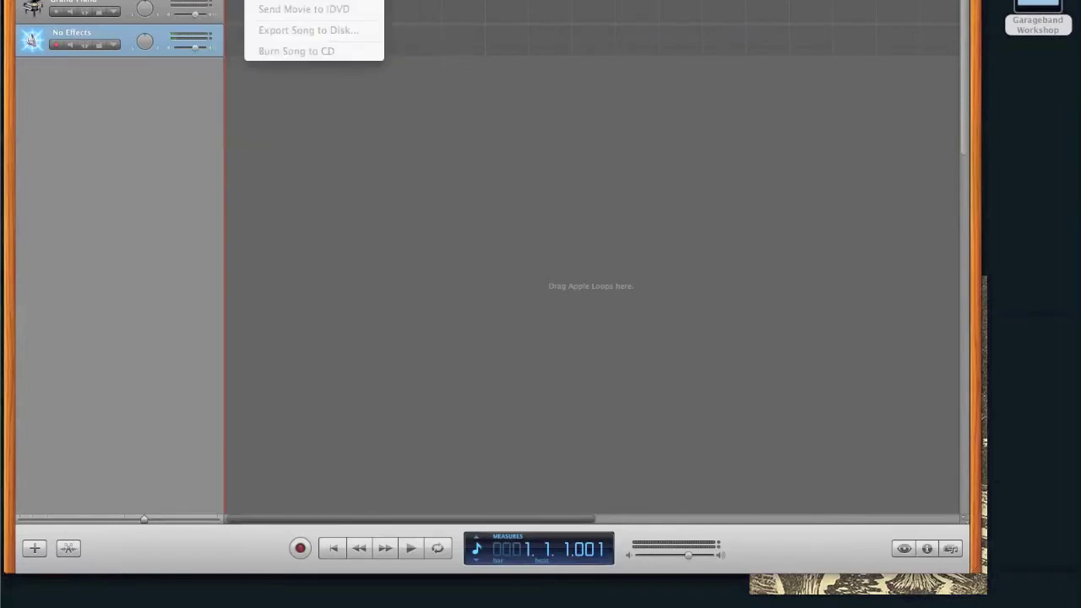
{"action": "mouse_move", "coordinate": [268, 1]}
{"action": "left_click", "coordinate": [315, 6]}
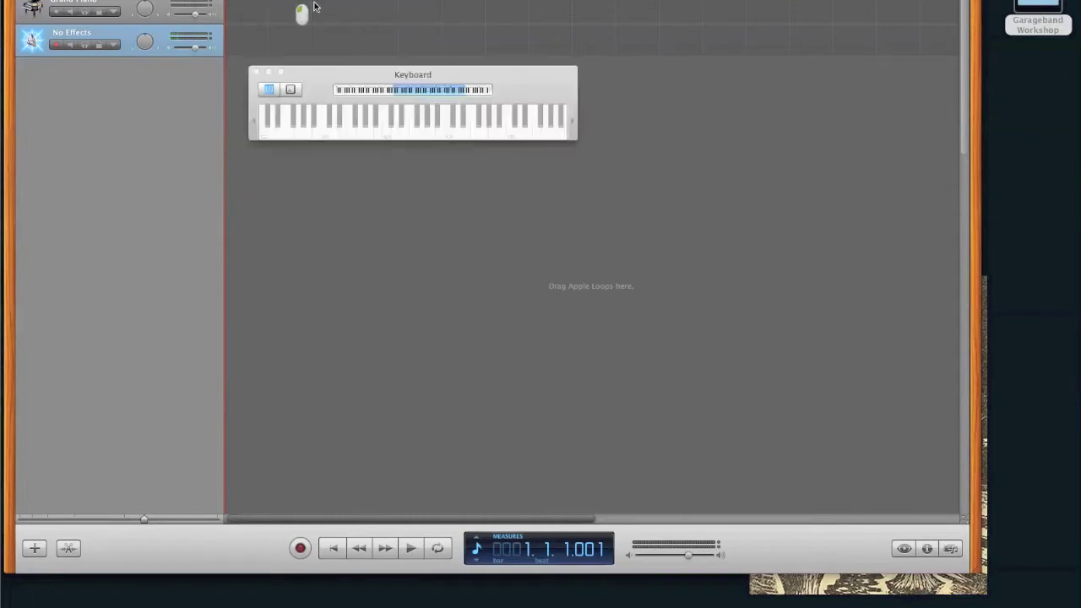
{"action": "left_click", "coordinate": [257, 74]}
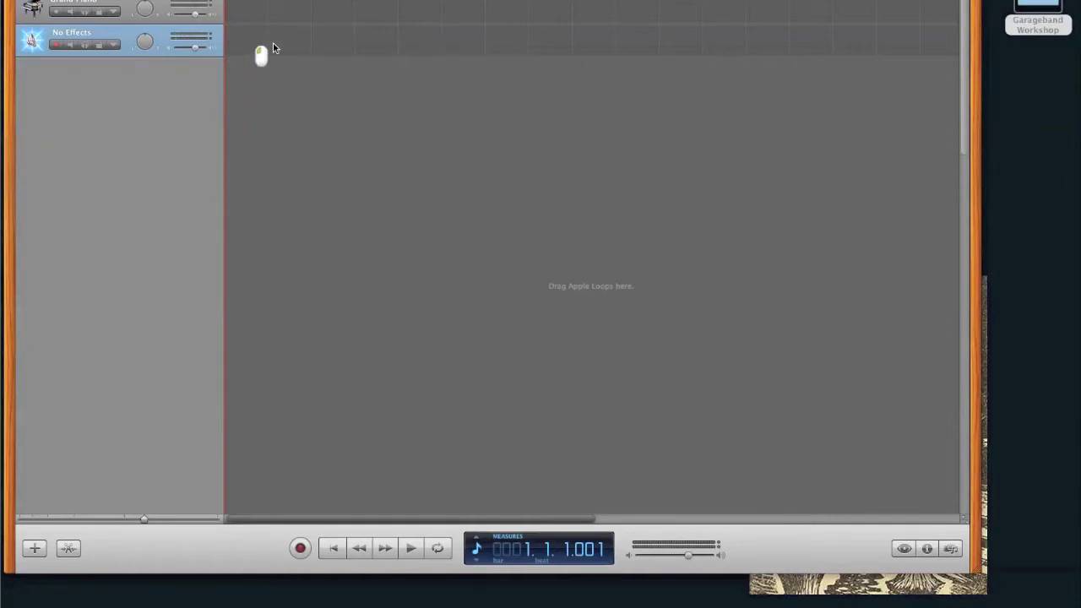
{"action": "left_click", "coordinate": [338, 1]}
{"action": "left_click", "coordinate": [354, 244]}
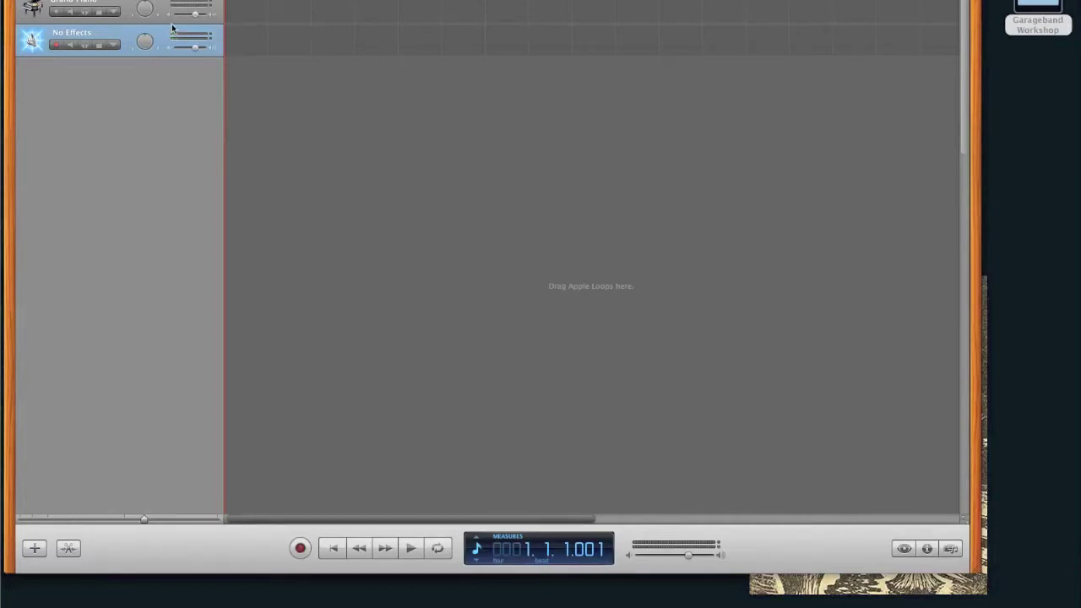
{"action": "left_click", "coordinate": [122, 4]}
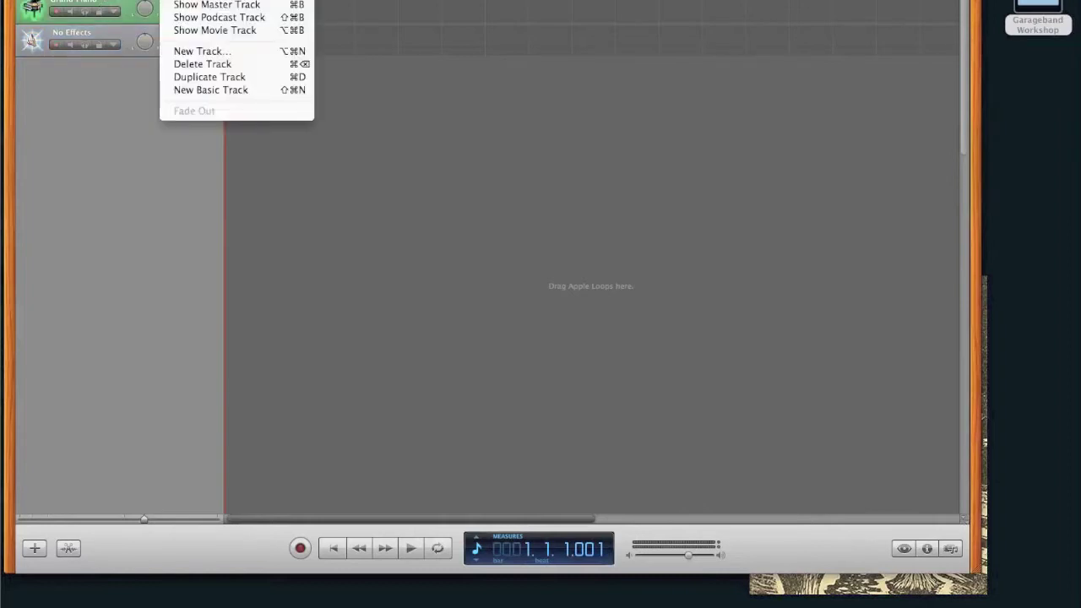
Delete the Grand Piano track and arm the No Effects track for recording.
{"action": "left_click", "coordinate": [195, 65]}
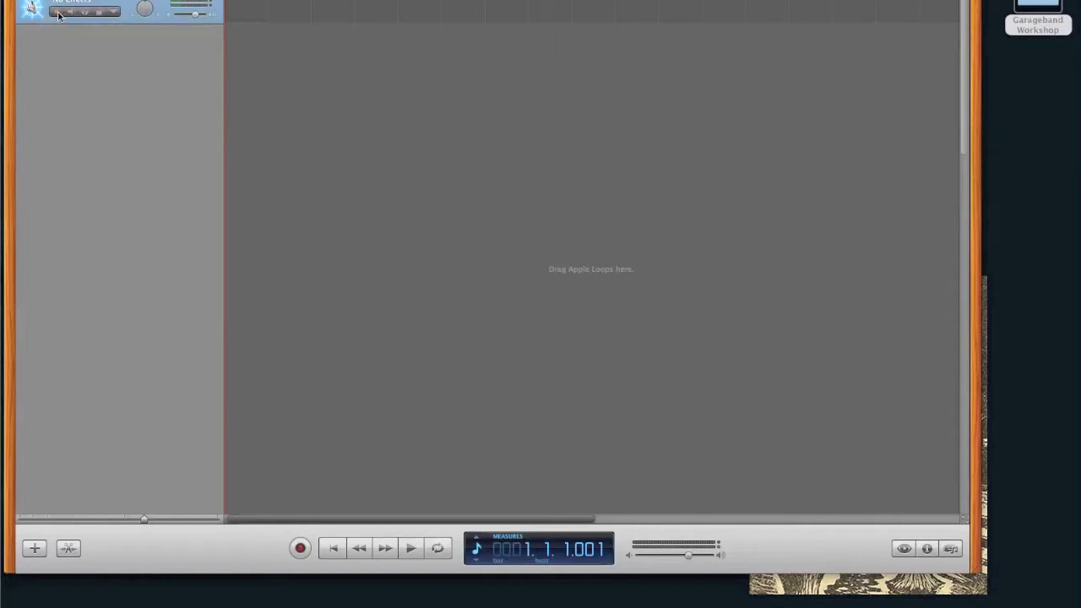
{"action": "left_click", "coordinate": [58, 16]}
Record and play back a test take on No Effects, cut the region, then mute the track.
{"action": "left_click", "coordinate": [300, 548]}
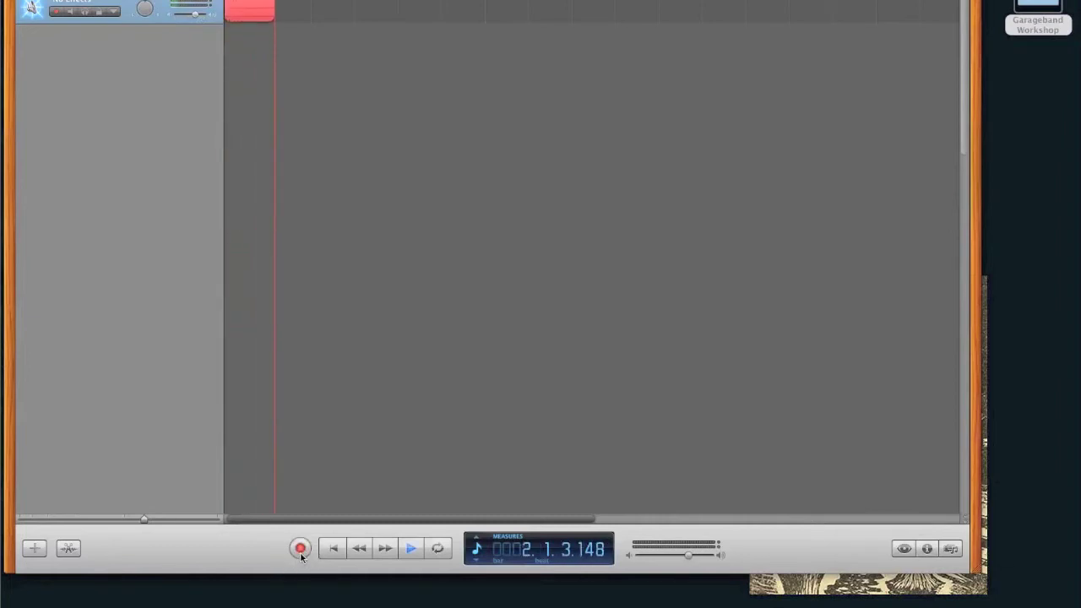
{"action": "key", "text": "space"}
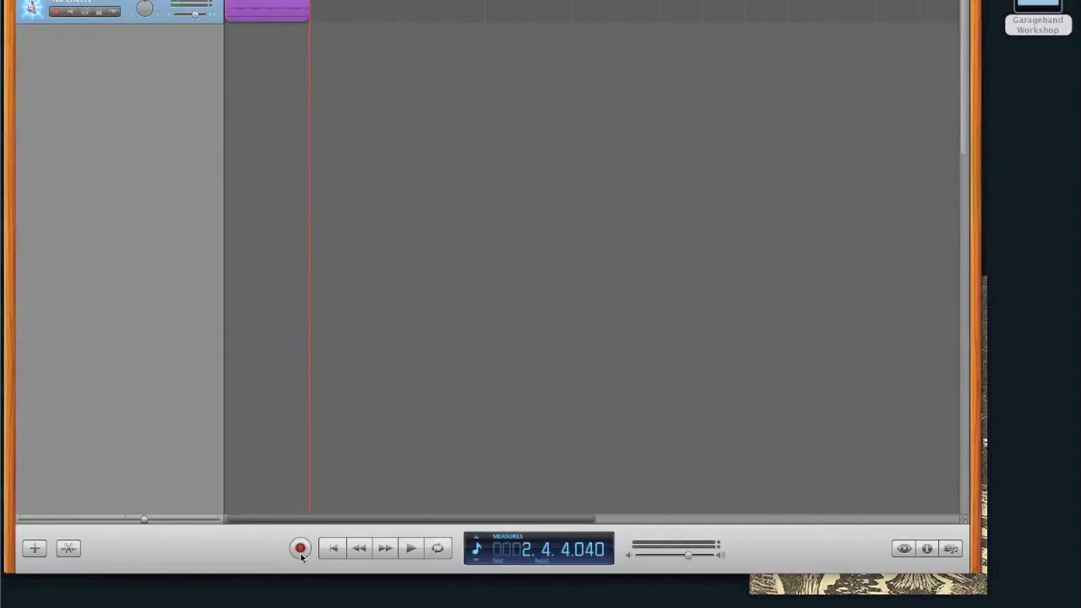
{"action": "left_click", "coordinate": [333, 551]}
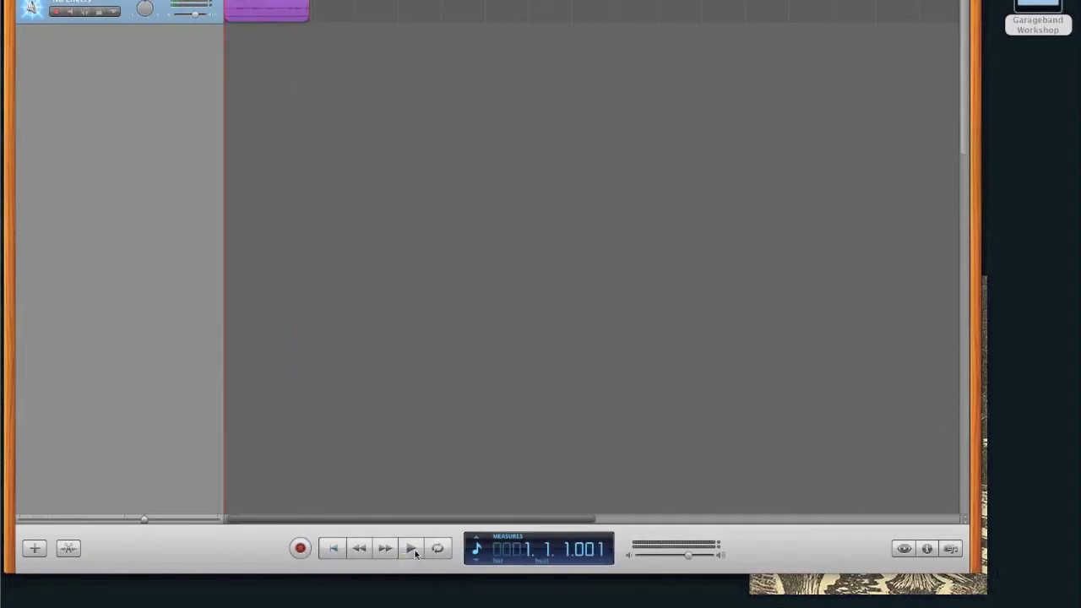
{"action": "left_click", "coordinate": [412, 549]}
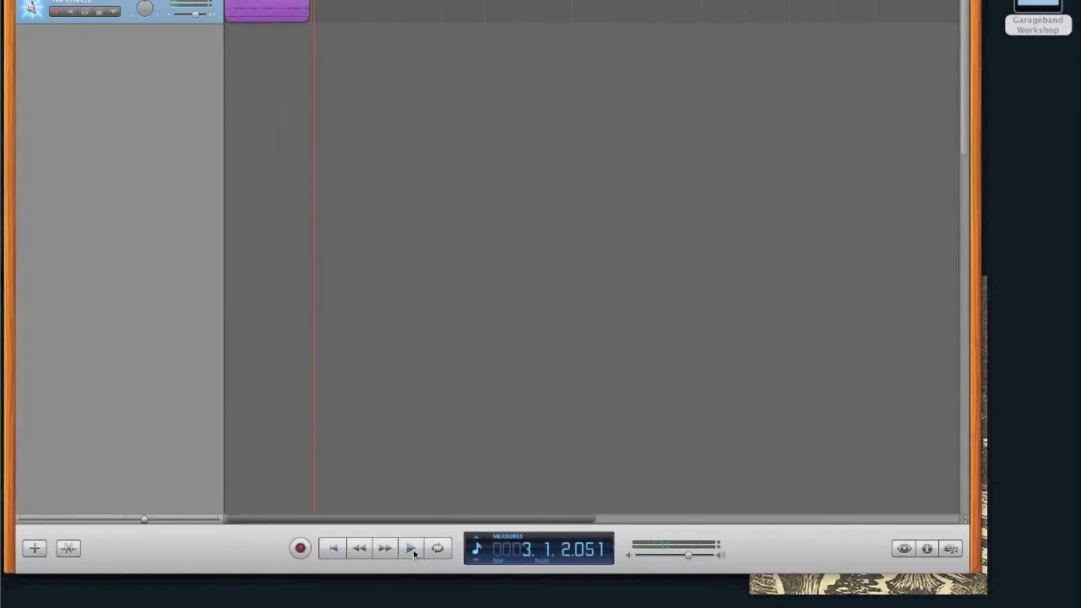
{"action": "left_click", "coordinate": [169, 6]}
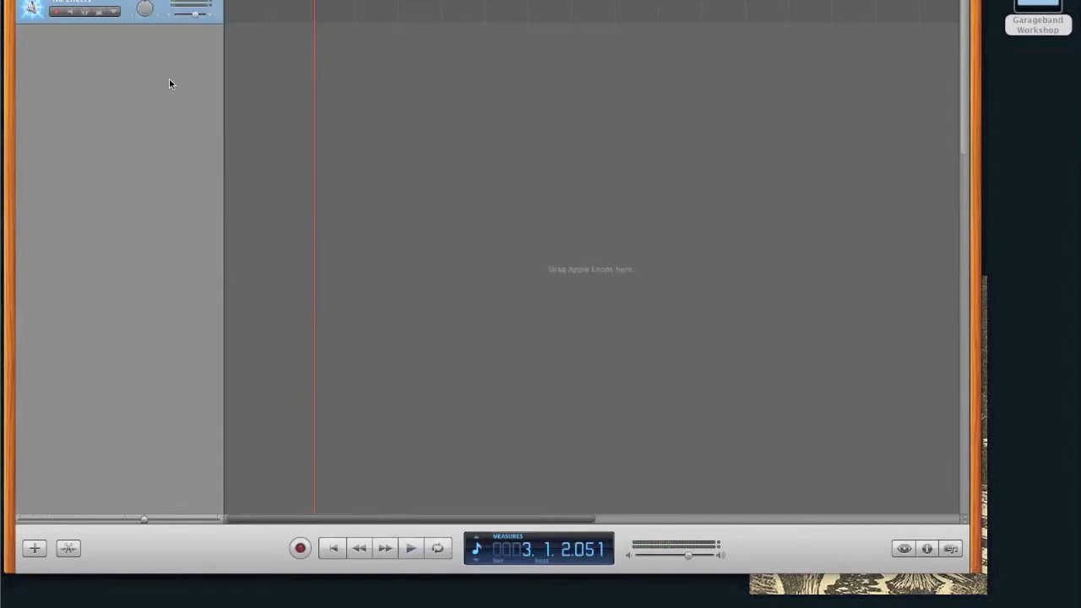
{"action": "left_click", "coordinate": [74, 14]}
Solo the No Effects track, then turn solo off again.
{"action": "left_click", "coordinate": [84, 12]}
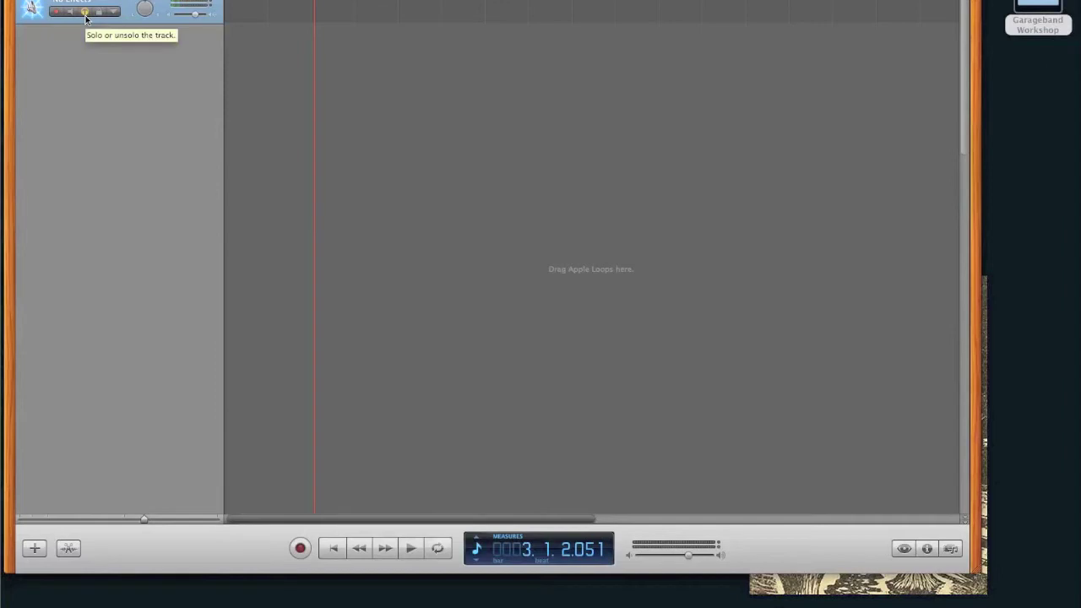
{"action": "left_click", "coordinate": [84, 12]}
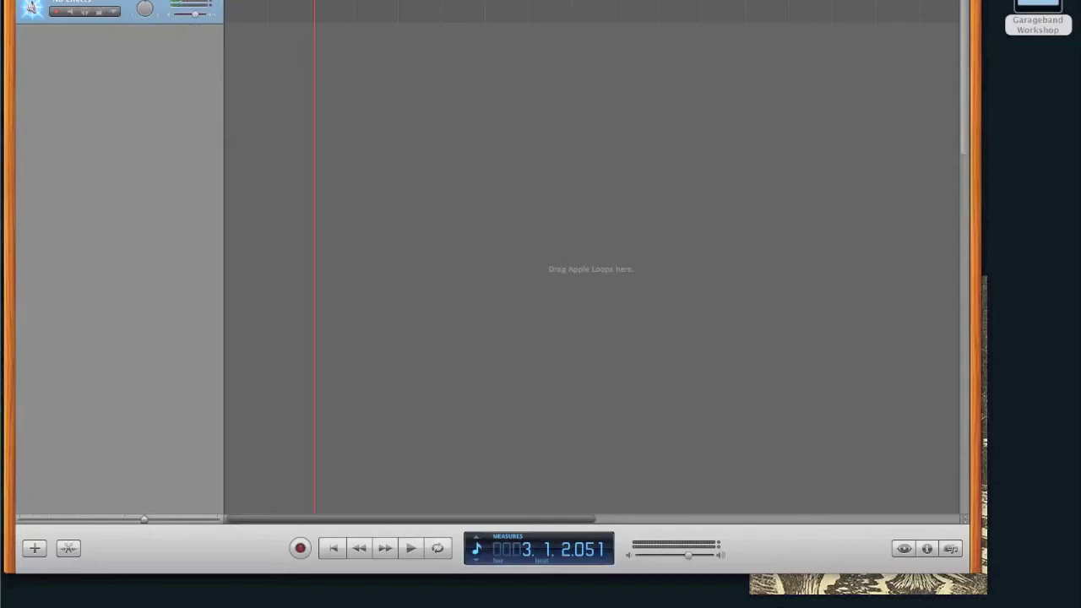
Show the No Effects track's automation lane with Track Volume selected.
{"action": "left_click", "coordinate": [115, 13]}
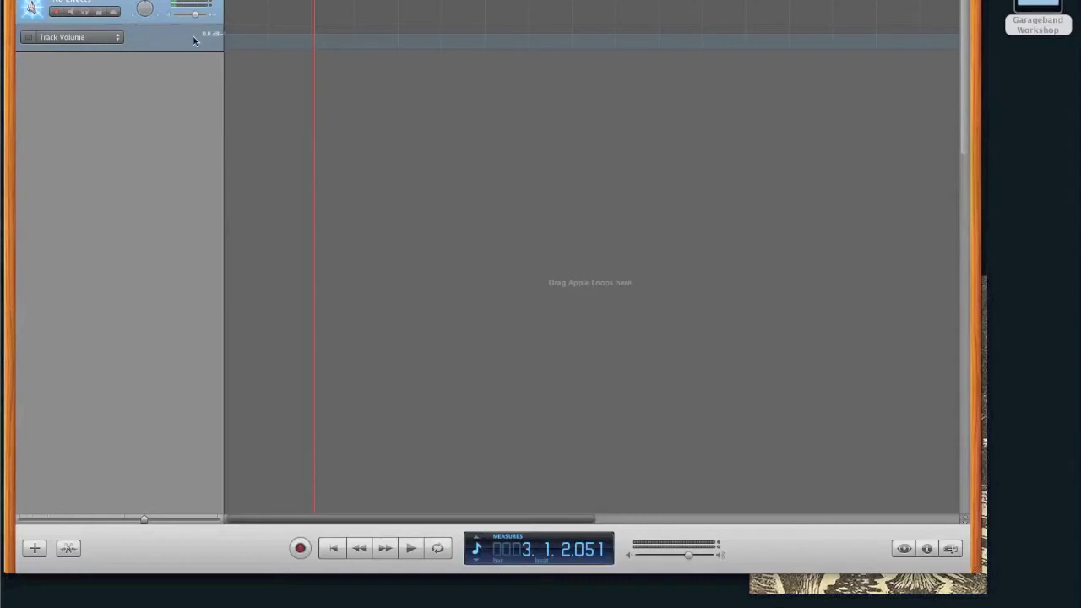
{"action": "left_click", "coordinate": [116, 39]}
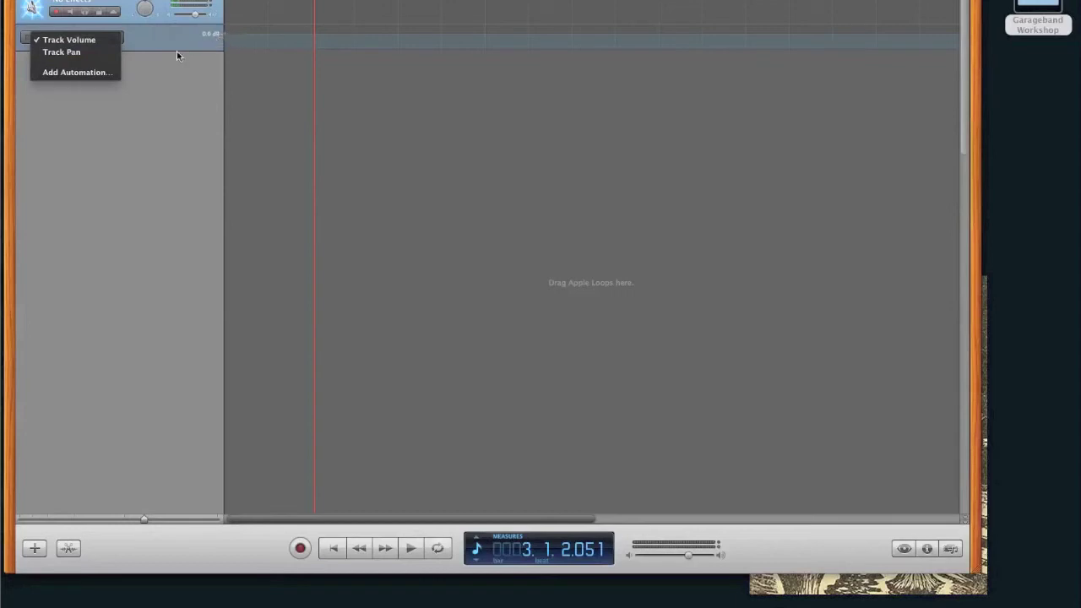
{"action": "left_click", "coordinate": [181, 76]}
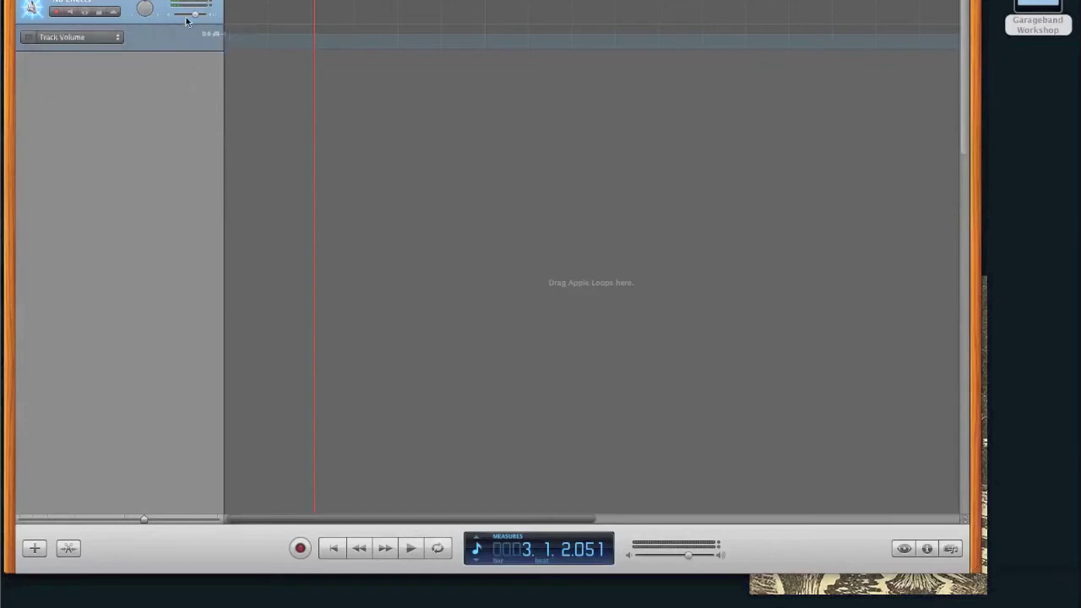
Enable volume automation, drag a point to -12.4 dB, then move the last point earlier.
{"action": "left_click", "coordinate": [247, 37]}
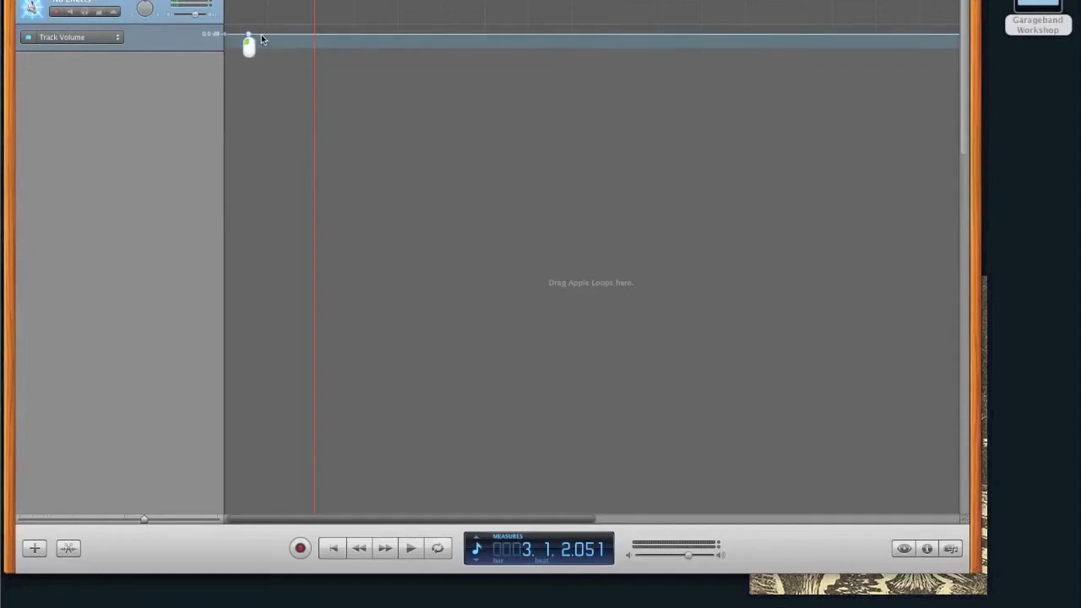
{"action": "left_click_drag", "start_coordinate": [261, 34], "coordinate": [301, 34]}
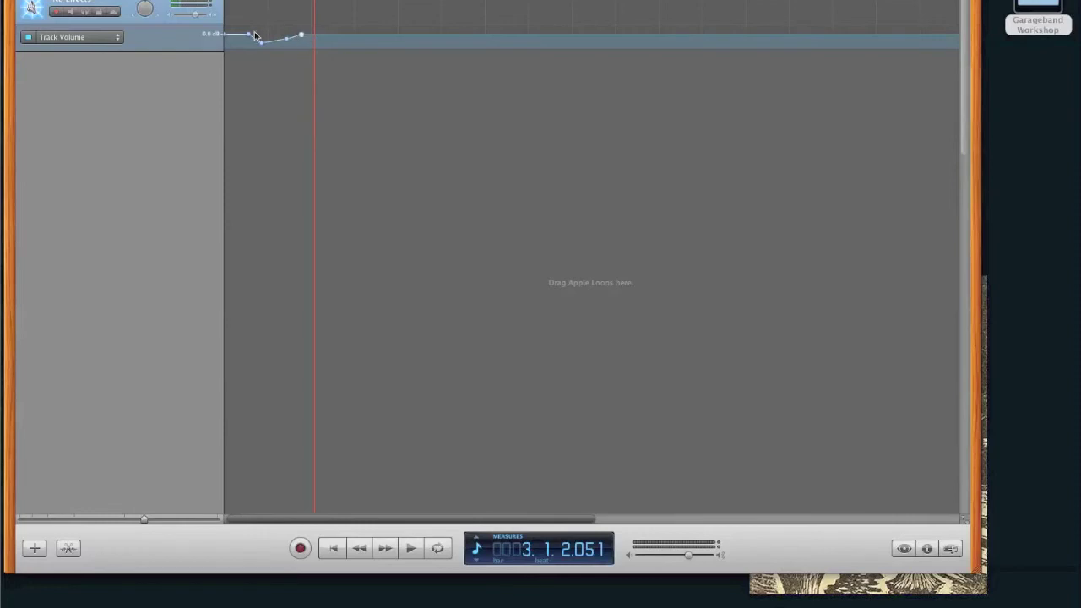
{"action": "left_click", "coordinate": [115, 13]}
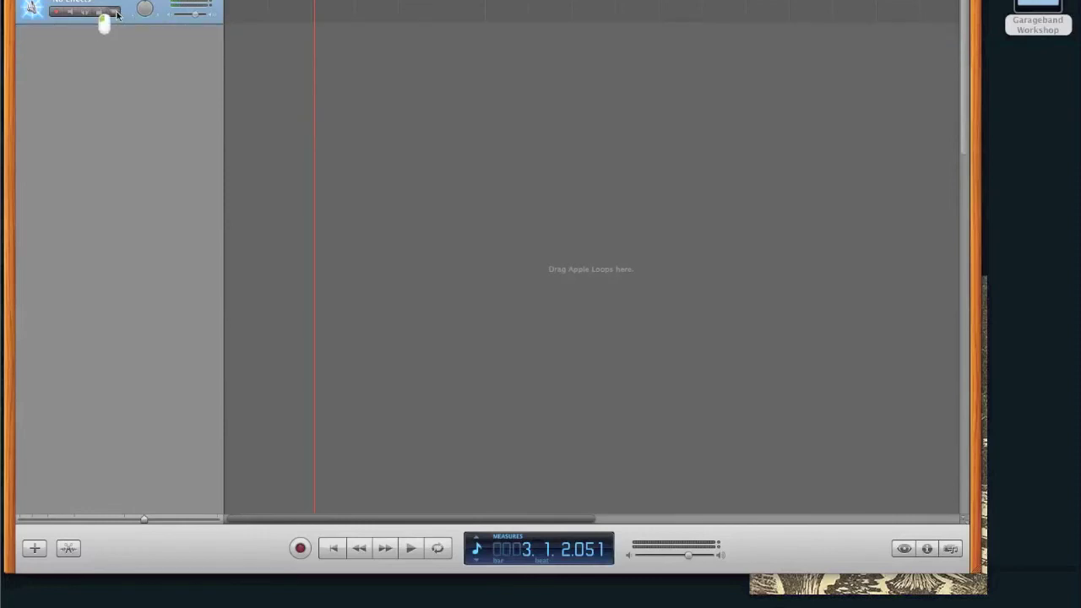
{"action": "left_click", "coordinate": [115, 13]}
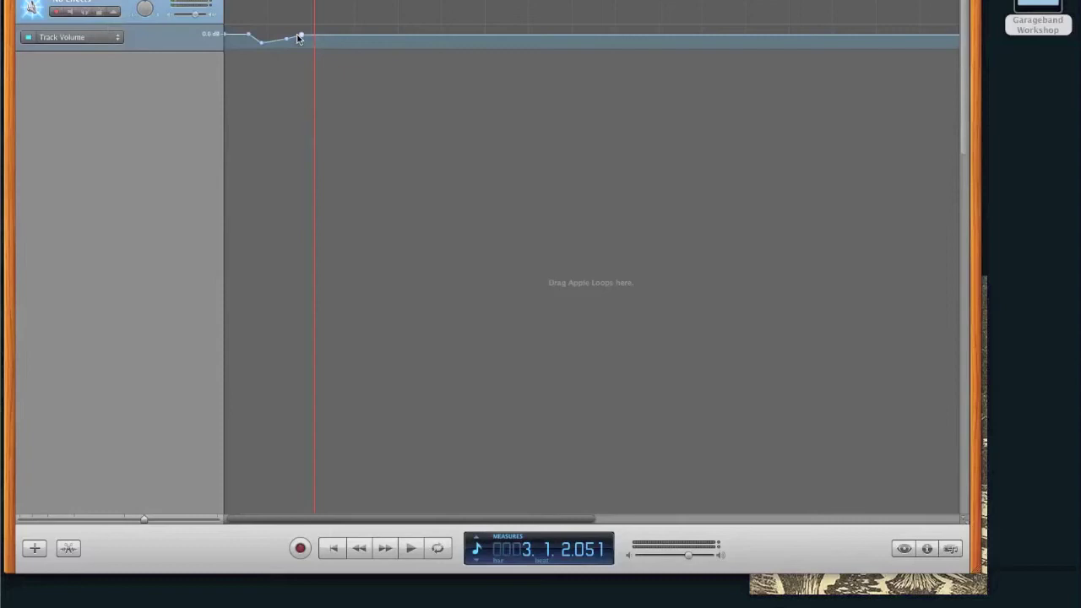
{"action": "left_click_drag", "start_coordinate": [301, 35], "coordinate": [222, 35]}
{"action": "left_click", "coordinate": [42, 547]}
{"action": "left_click", "coordinate": [654, 210]}
{"action": "left_click", "coordinate": [69, 549]}
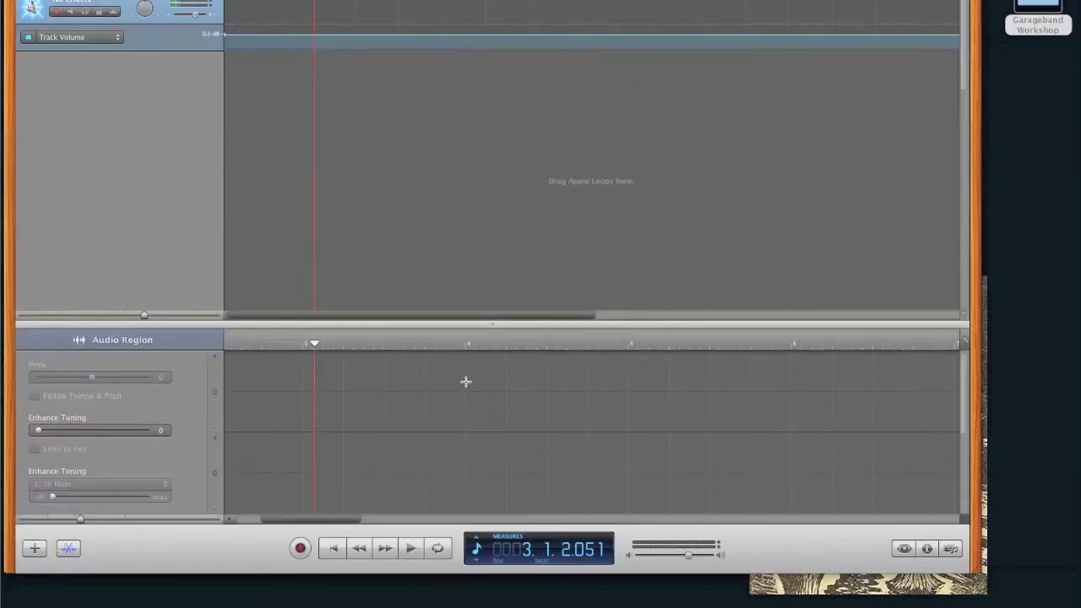
{"action": "left_click", "coordinate": [66, 550]}
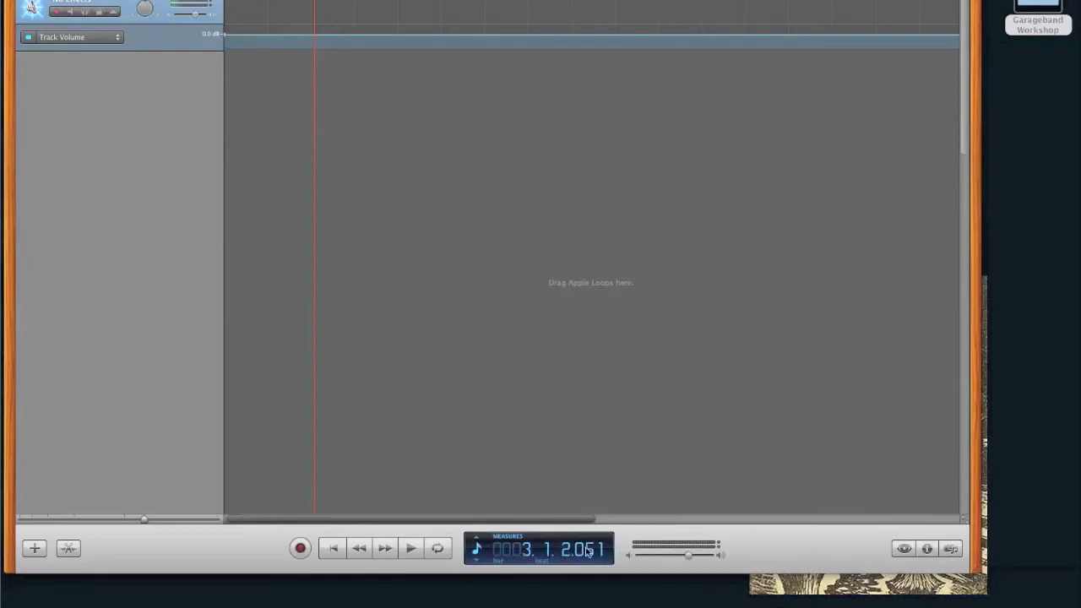
Cycle the LCD through its modes, including Tuner, ending on Time mode showing 00:00:04.151.
{"action": "left_click", "coordinate": [476, 545]}
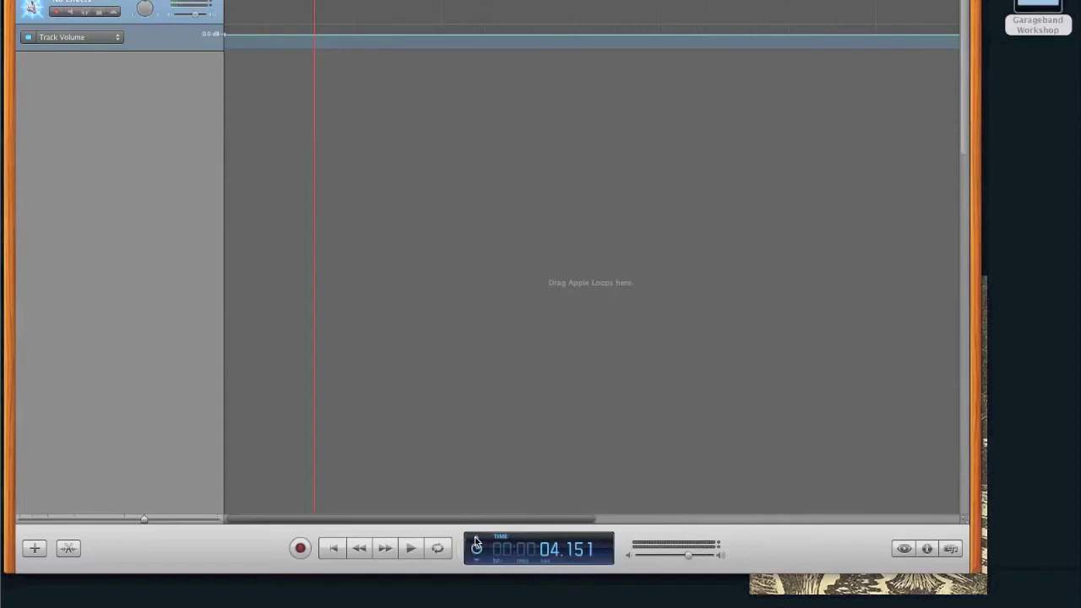
{"action": "left_click", "coordinate": [476, 545]}
{"action": "left_click", "coordinate": [476, 545]}
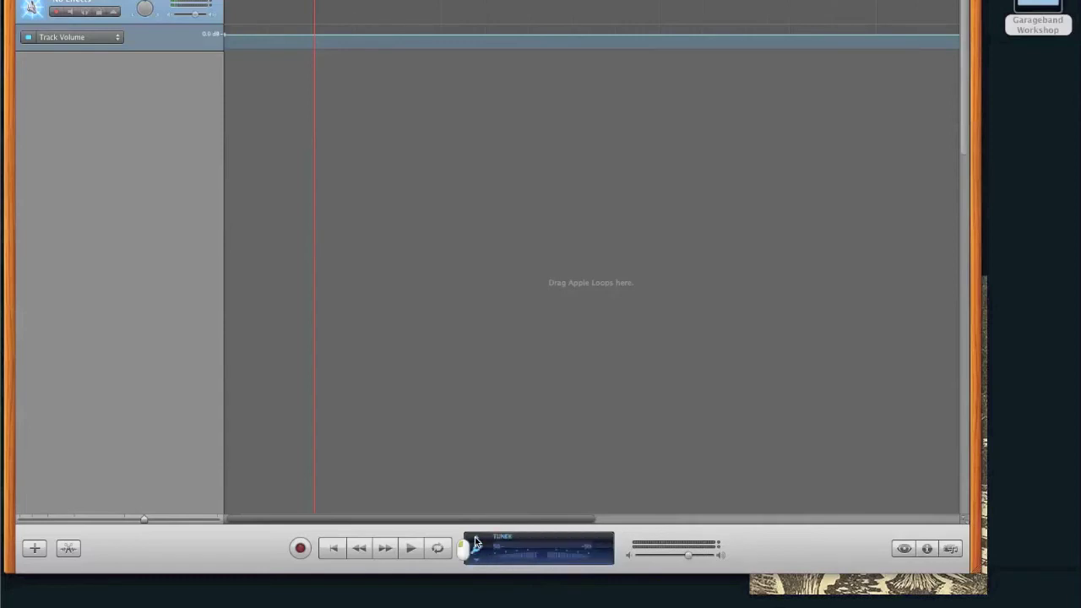
{"action": "left_click", "coordinate": [477, 546]}
{"action": "left_click", "coordinate": [476, 546]}
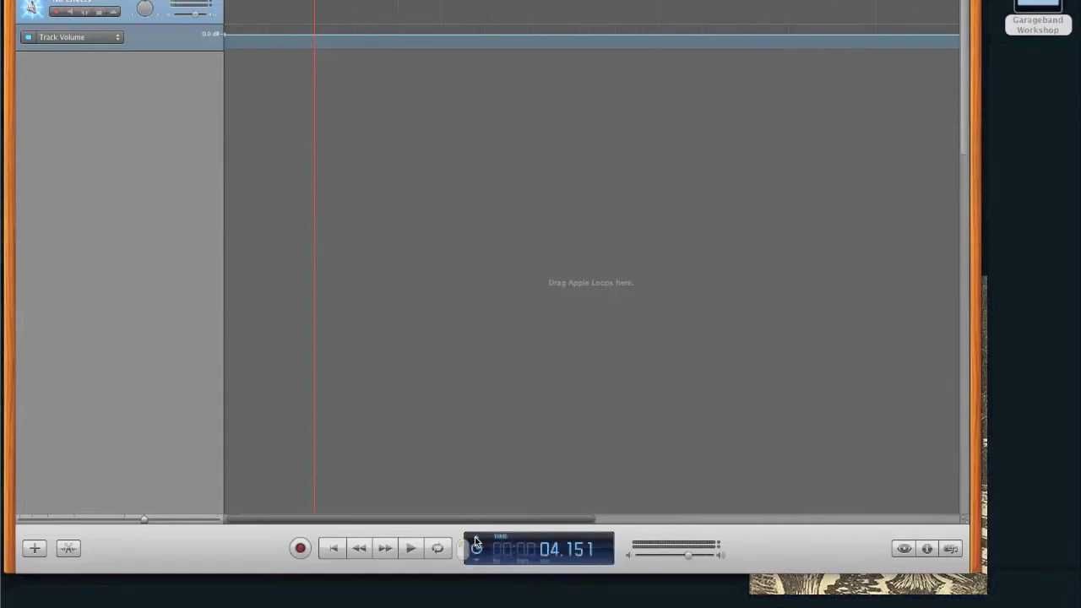
{"action": "left_click", "coordinate": [476, 546]}
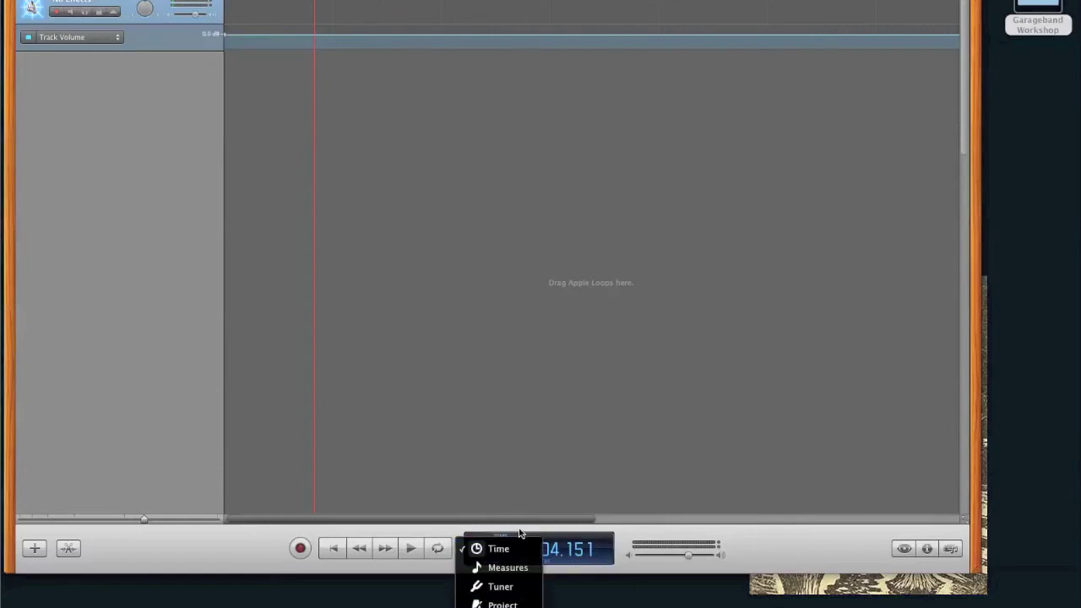
{"action": "left_click", "coordinate": [735, 552]}
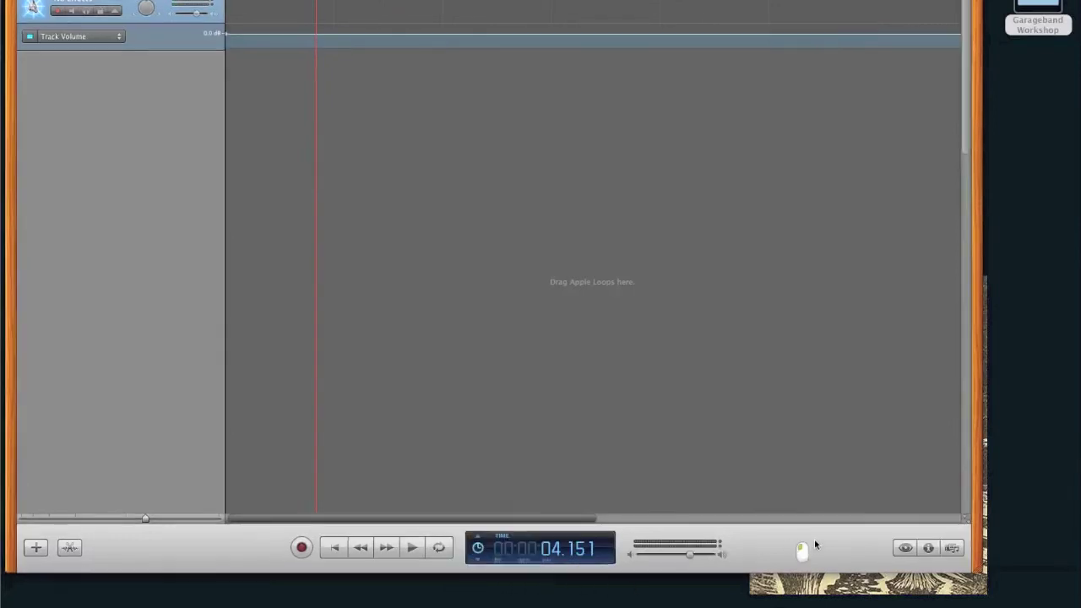
{"action": "left_click", "coordinate": [905, 549]}
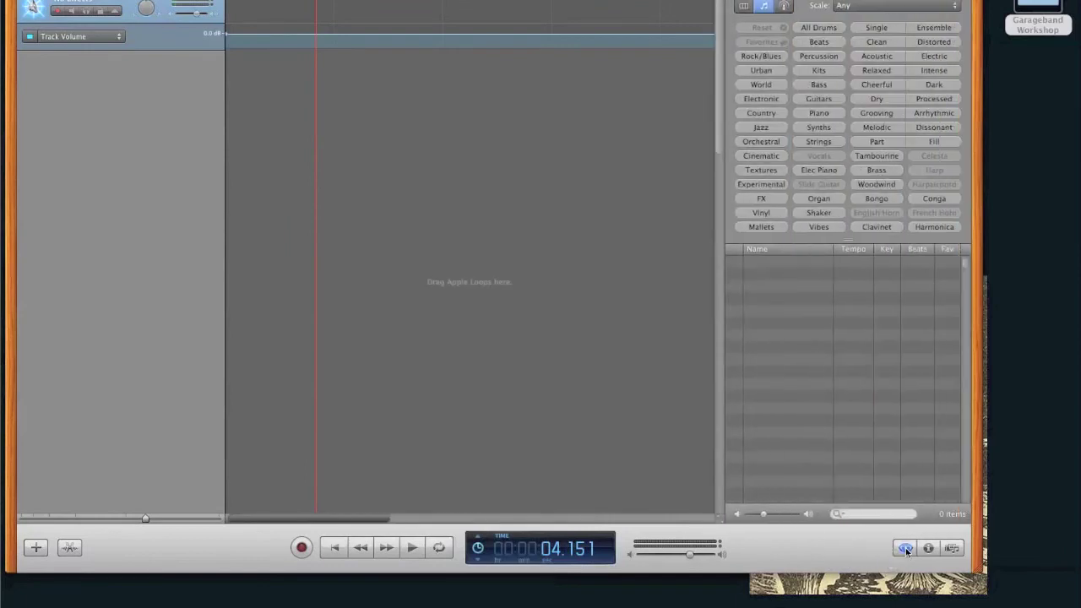
{"action": "left_click", "coordinate": [905, 547]}
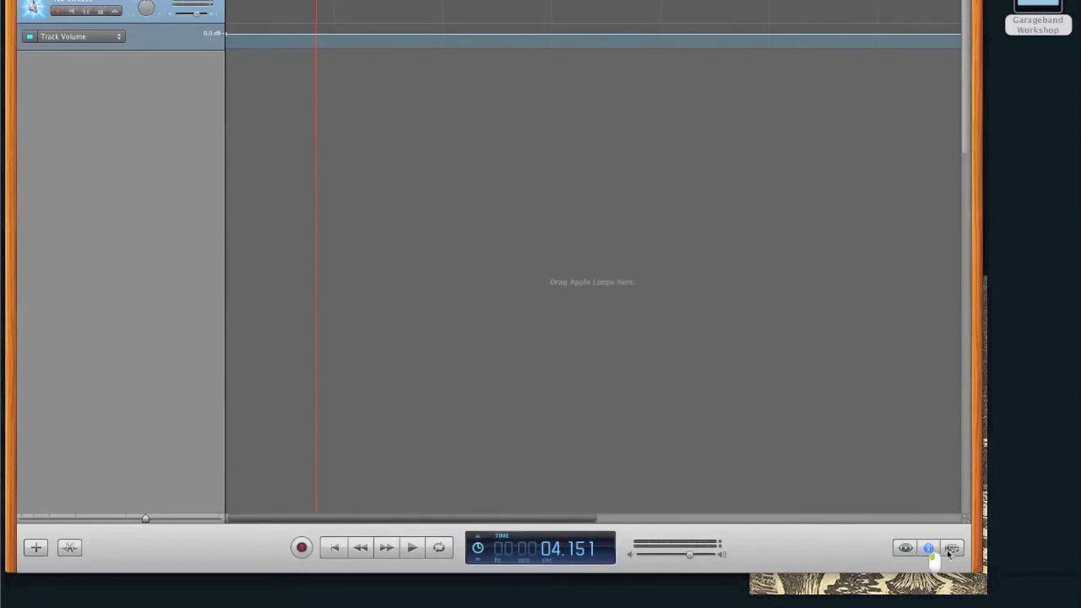
{"action": "left_click", "coordinate": [927, 550]}
{"action": "left_click", "coordinate": [927, 549]}
{"action": "left_click", "coordinate": [926, 549]}
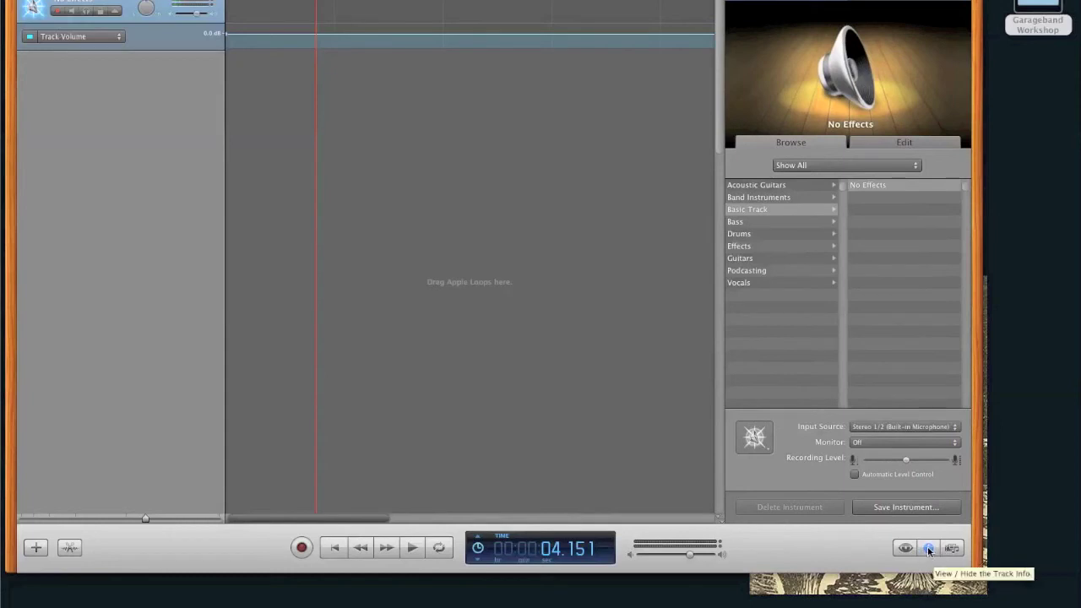
{"action": "left_click", "coordinate": [927, 547]}
{"action": "left_click", "coordinate": [927, 547]}
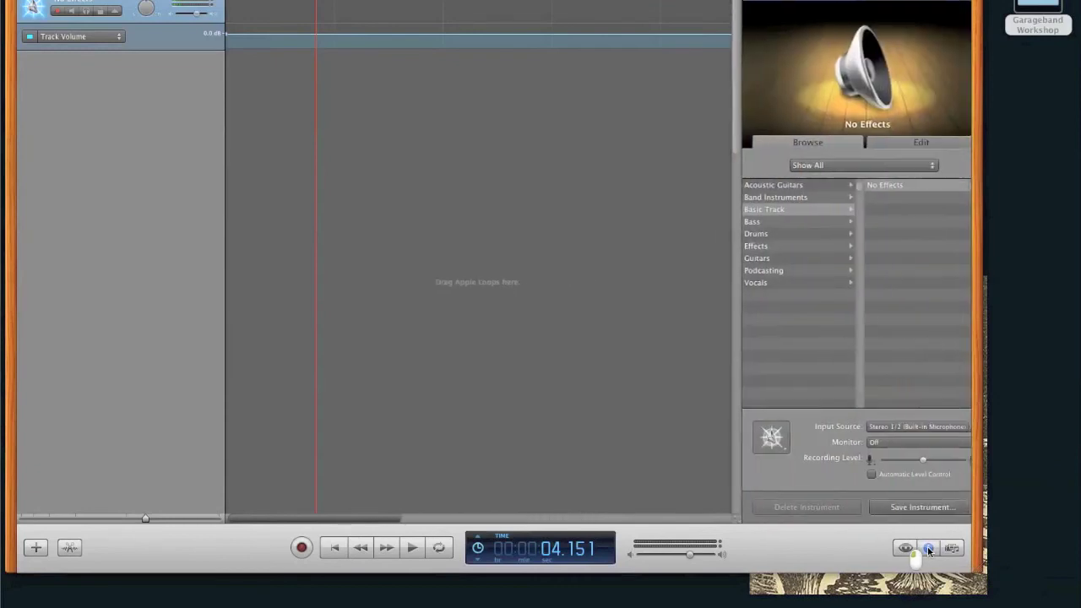
{"action": "mouse_move", "coordinate": [834, 25]}
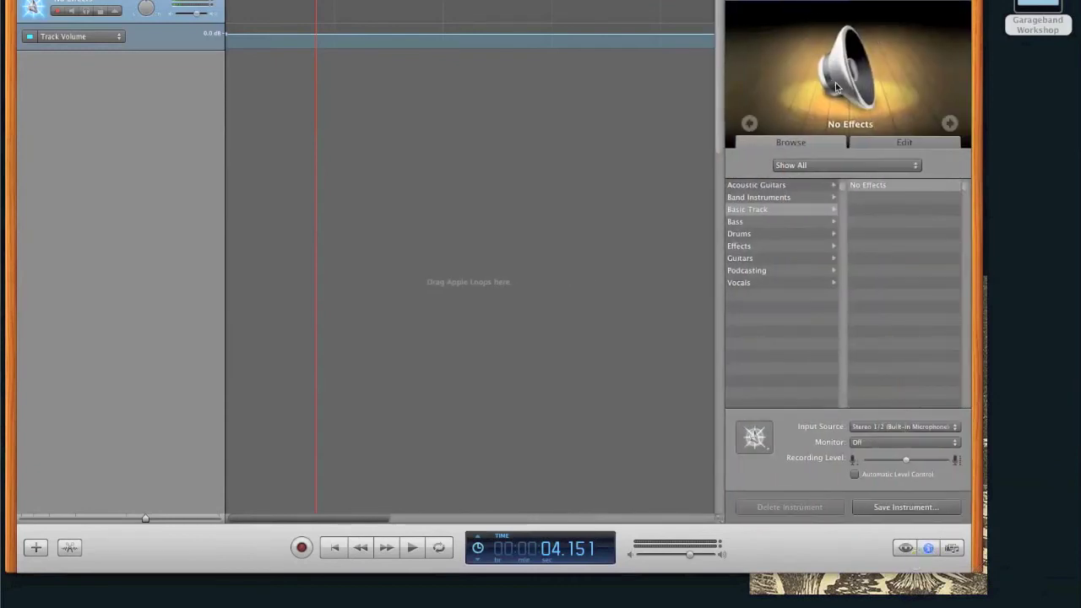
{"action": "left_click", "coordinate": [902, 143]}
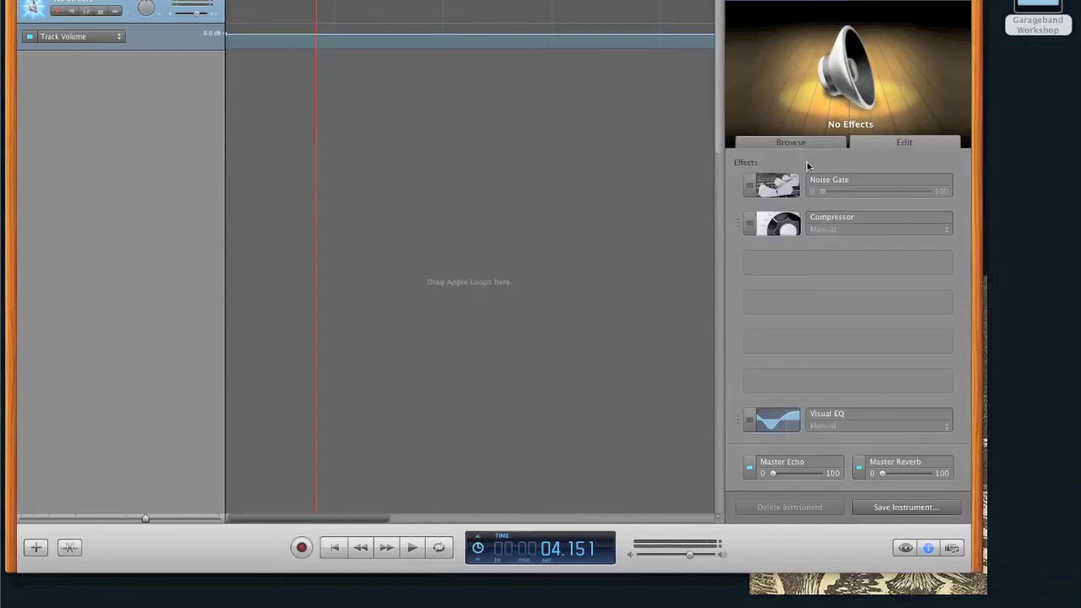
{"action": "left_click", "coordinate": [927, 548]}
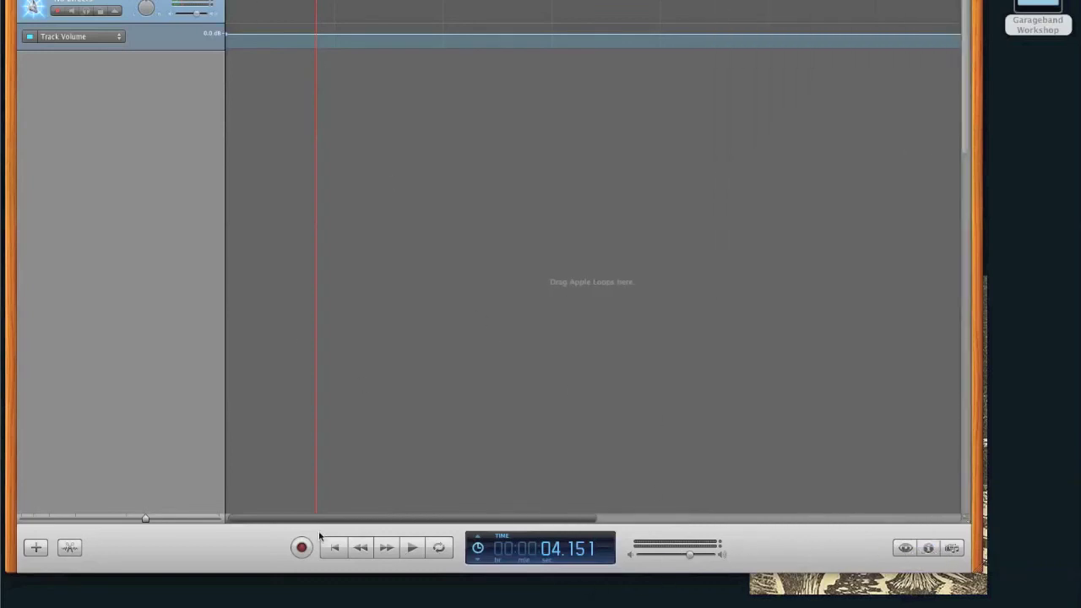
Record a roughly 2.4-second take from the project start, then play it back.
{"action": "left_click", "coordinate": [326, 546]}
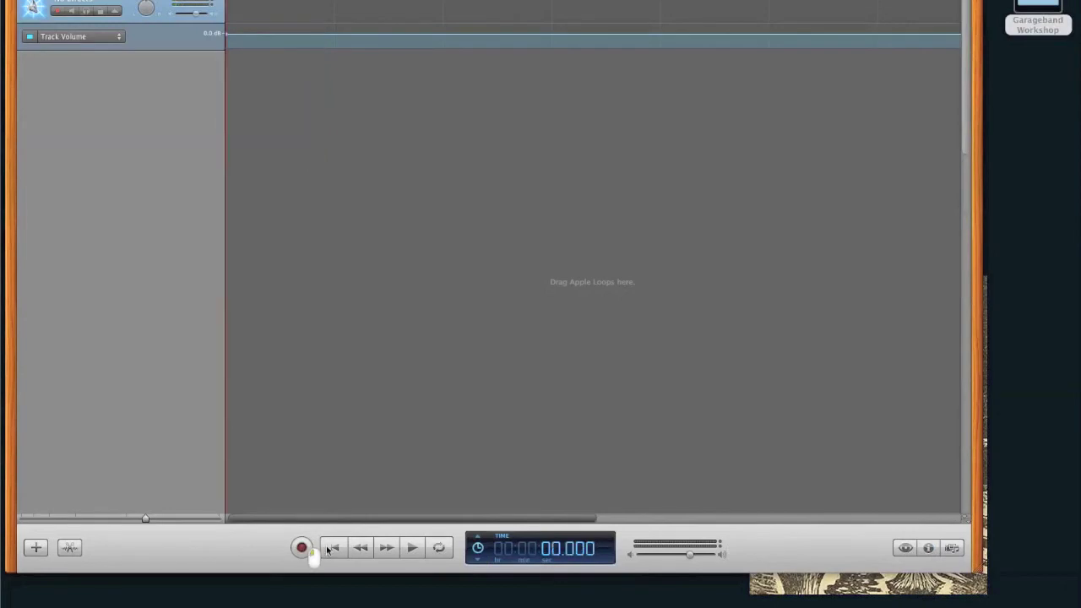
{"action": "left_click", "coordinate": [302, 547]}
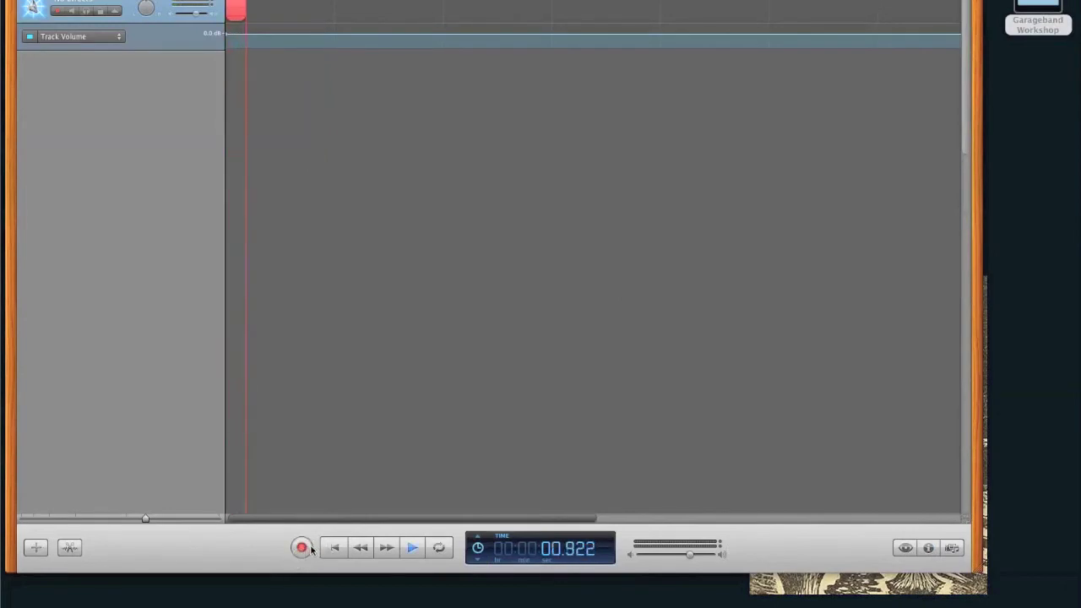
{"action": "left_click", "coordinate": [307, 548]}
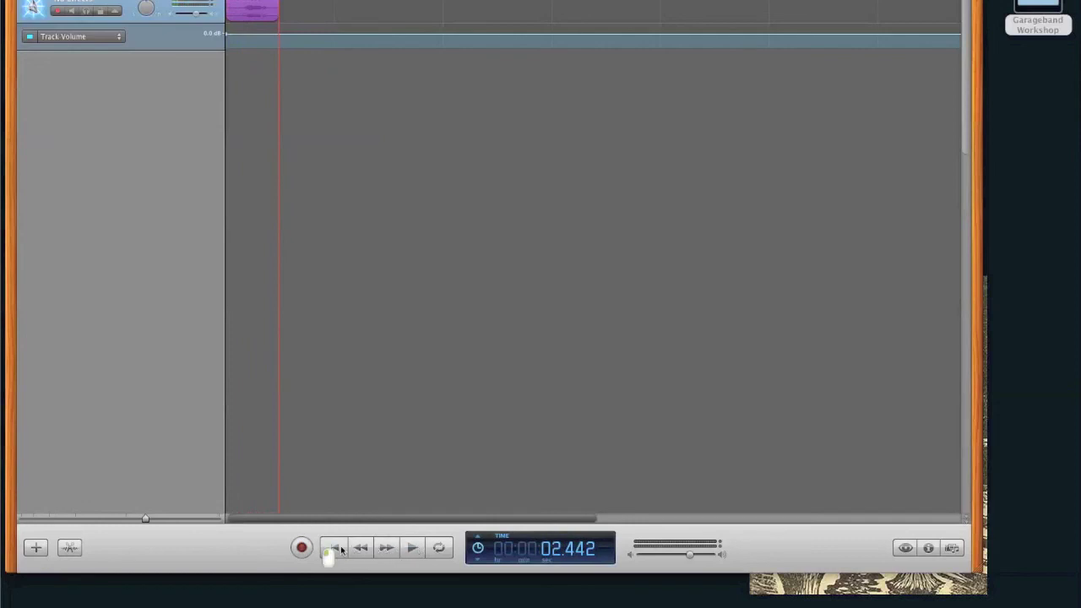
{"action": "left_click", "coordinate": [341, 546]}
{"action": "left_click", "coordinate": [416, 544]}
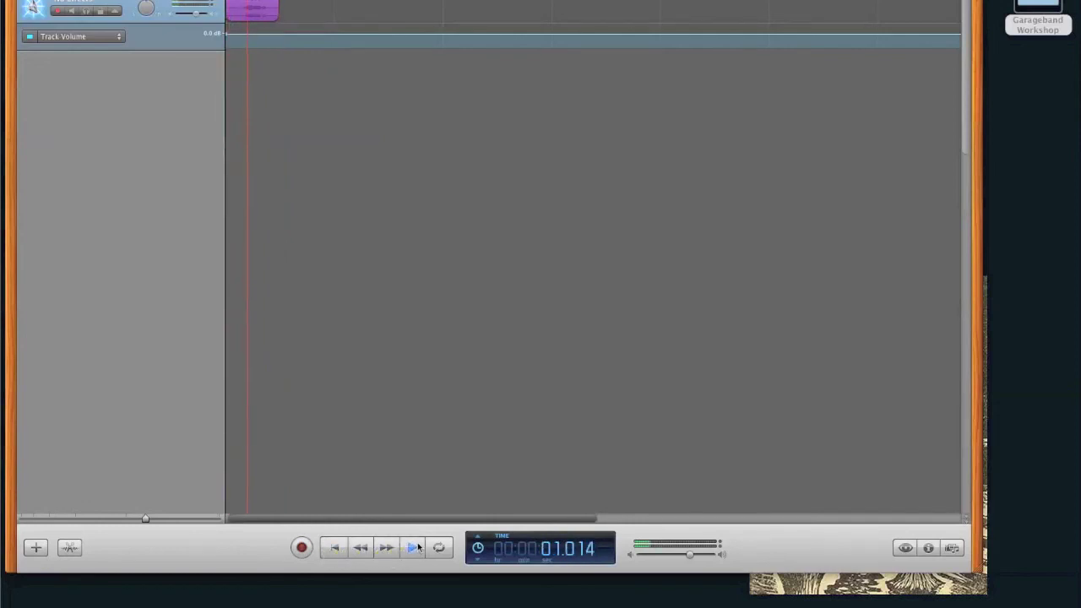
{"action": "left_click", "coordinate": [415, 545]}
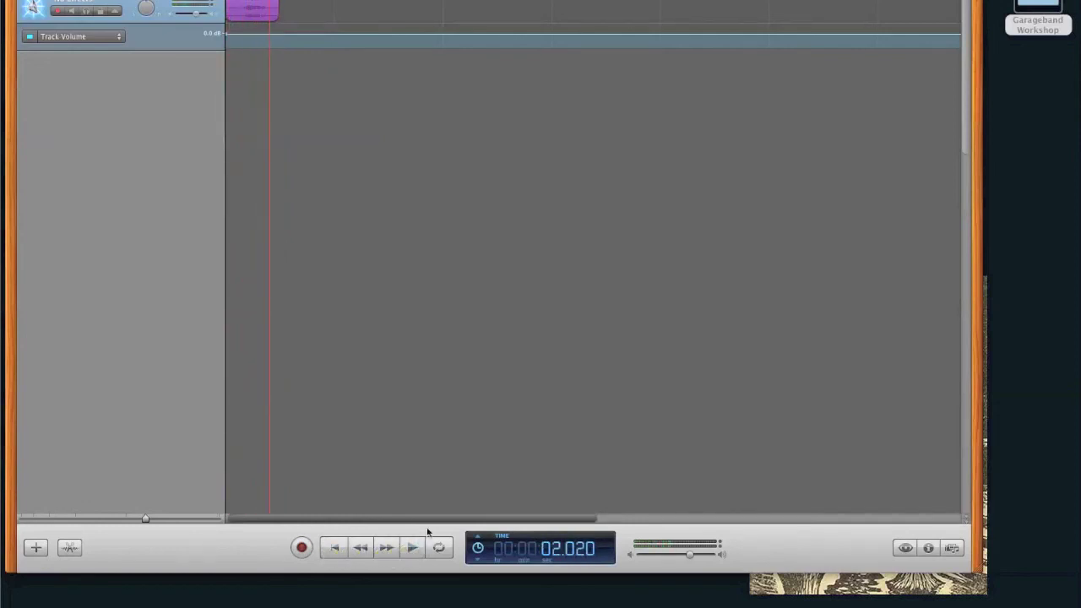
Add Track Reverb to an empty effect slot in Track Info and choose the Arena preset.
{"action": "left_click", "coordinate": [932, 547]}
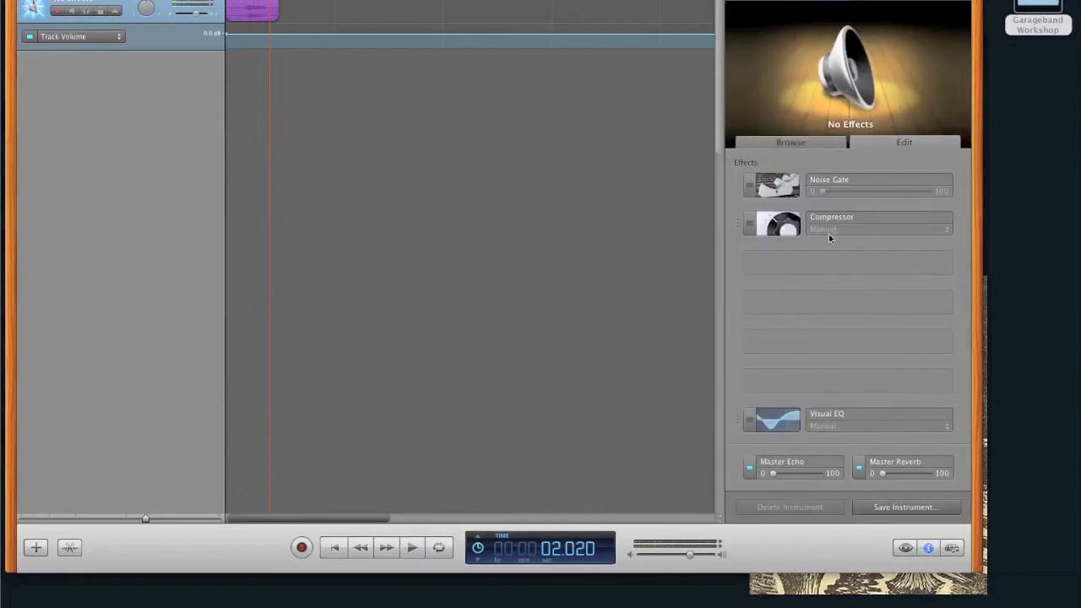
{"action": "left_click", "coordinate": [821, 267]}
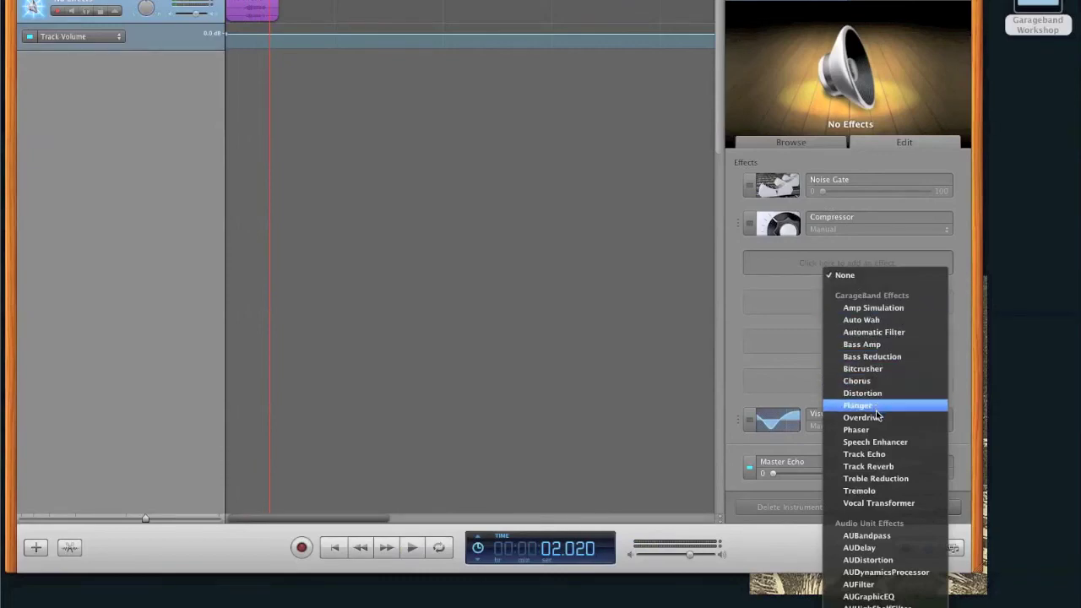
{"action": "left_click", "coordinate": [887, 467]}
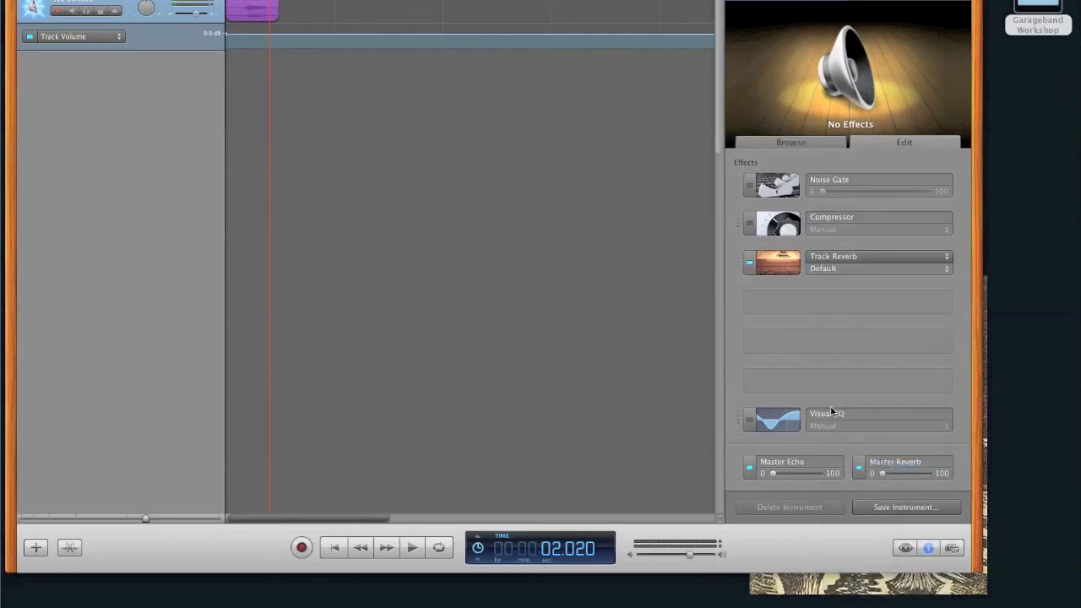
{"action": "left_click", "coordinate": [854, 269]}
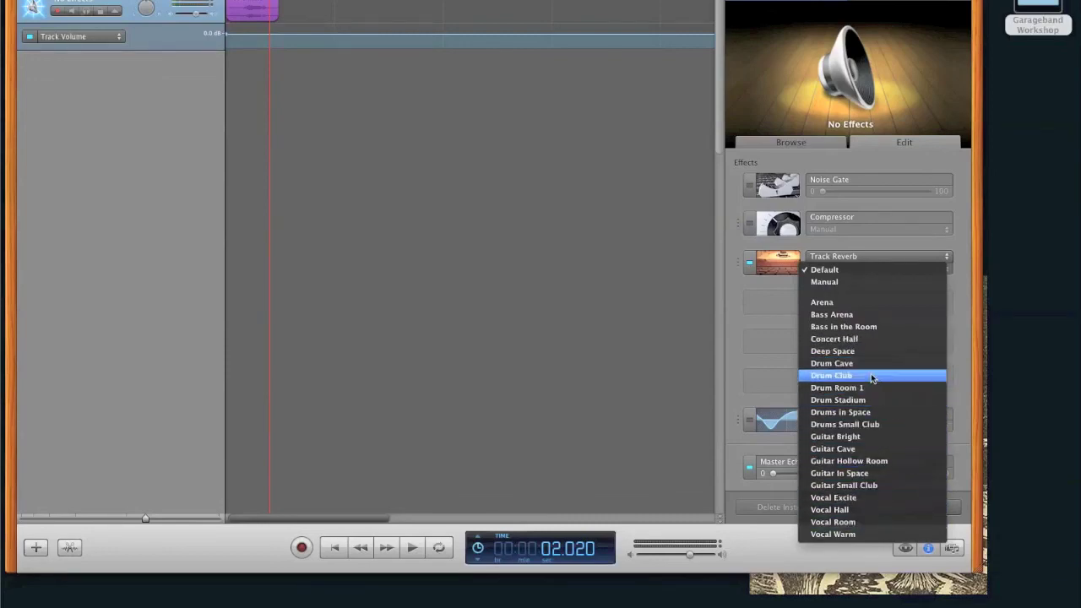
{"action": "left_click", "coordinate": [857, 303]}
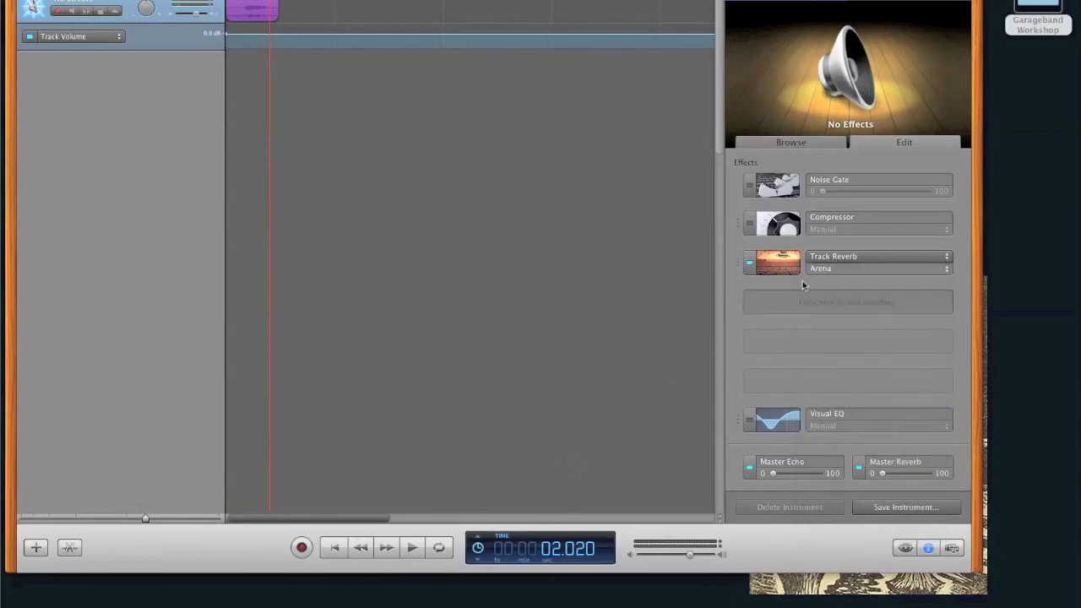
{"action": "left_click", "coordinate": [334, 548]}
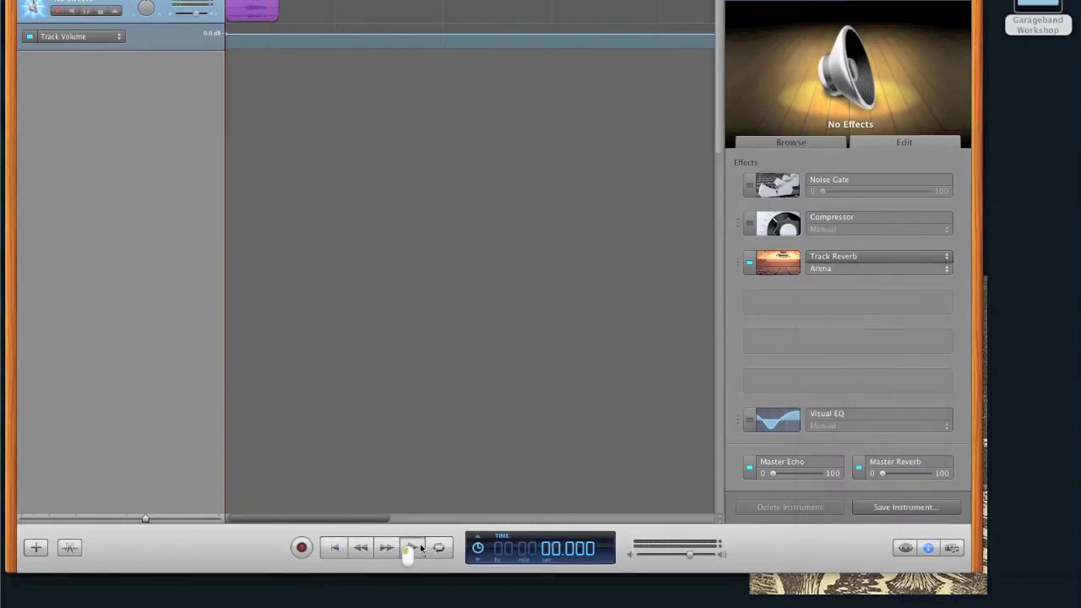
Play the take with reverb, then switch Track Reverb off and close Track Info.
{"action": "left_click", "coordinate": [412, 547]}
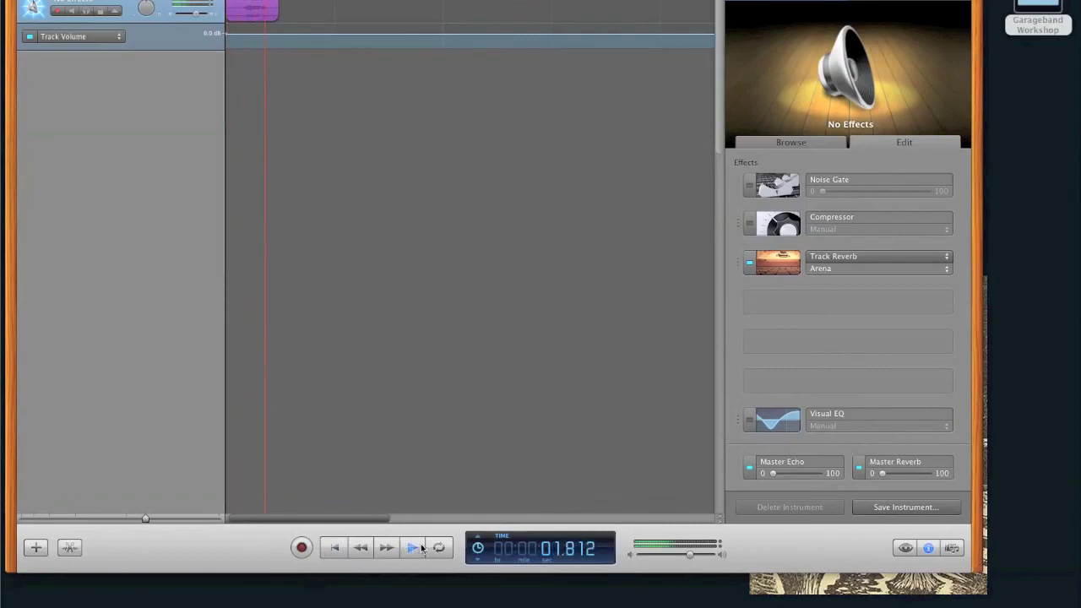
{"action": "left_click", "coordinate": [414, 547]}
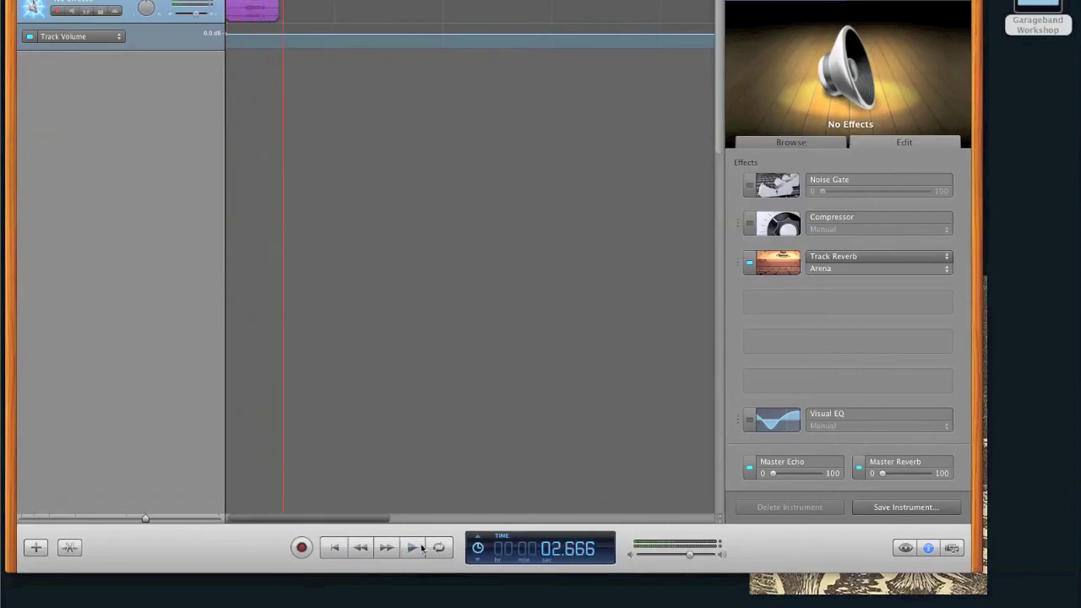
{"action": "left_click", "coordinate": [750, 263]}
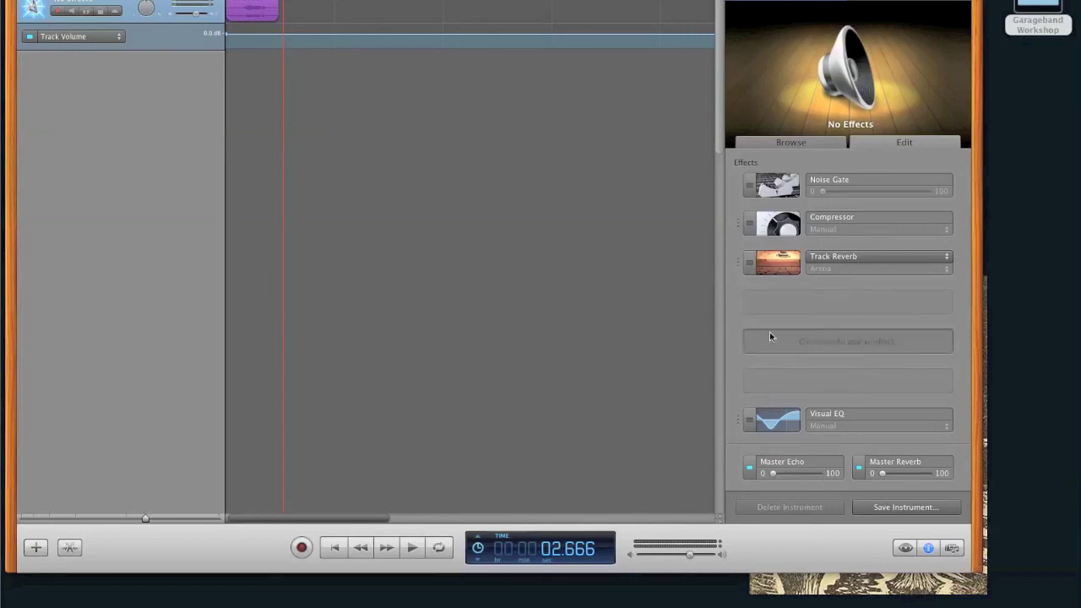
{"action": "left_click", "coordinate": [927, 551]}
Drag the recorded purple region later in the timeline, then cut it with Edit > Cut.
{"action": "left_click_drag", "start_coordinate": [276, 15], "coordinate": [358, 19]}
{"action": "left_click", "coordinate": [147, 0]}
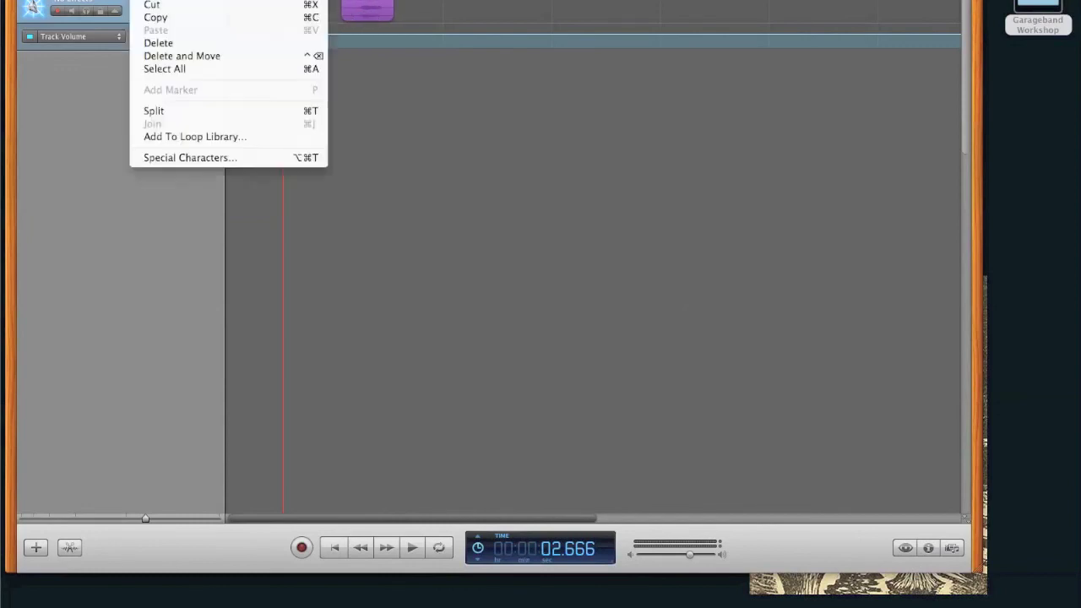
{"action": "left_click", "coordinate": [156, 6]}
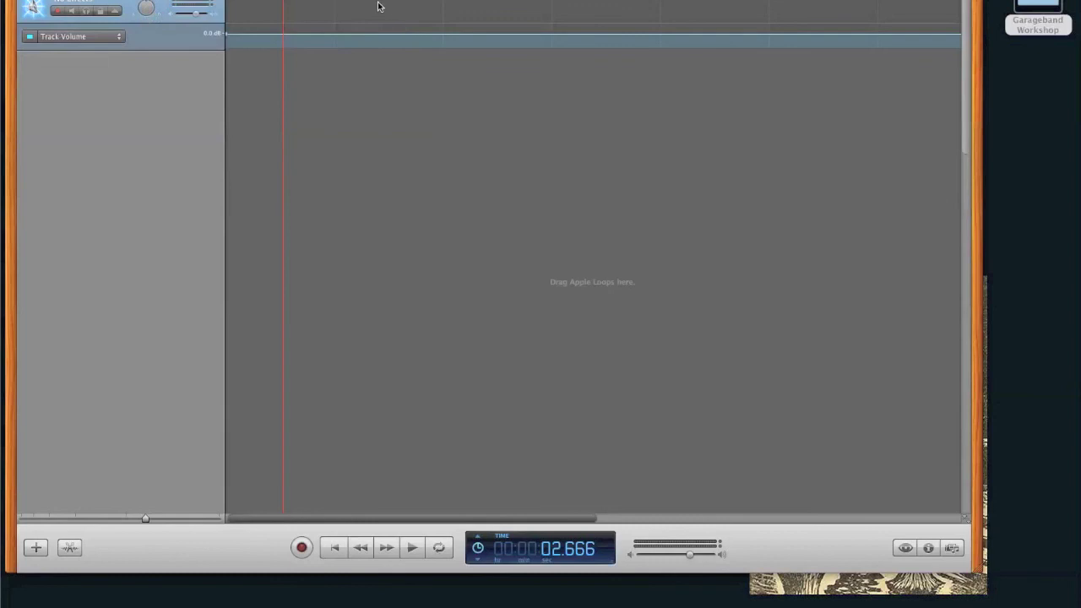